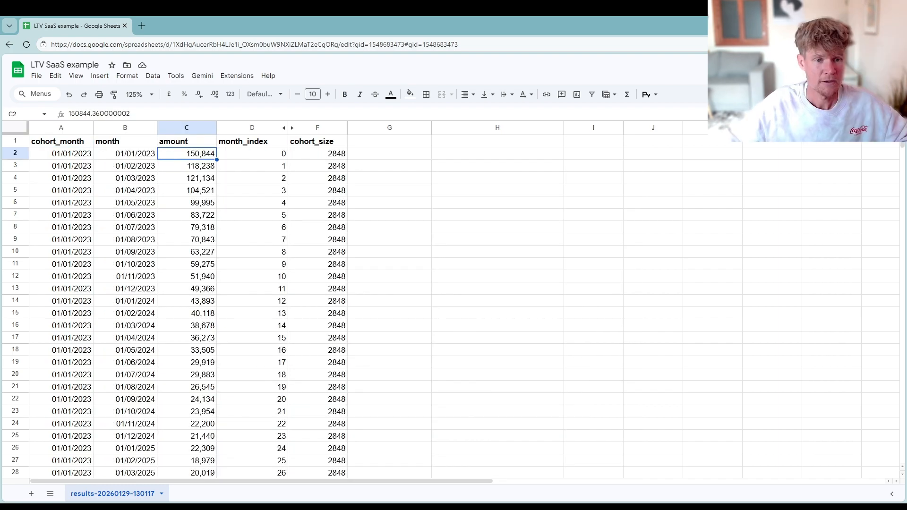
Step: Examine the January 2023 cohort's cohort month, transaction months and monthly amounts in the first data rows
left_click(225, 205)
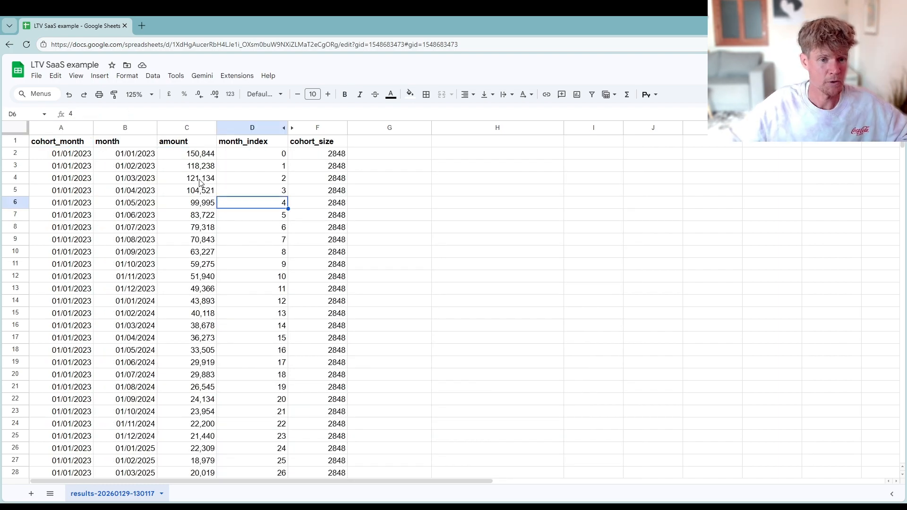
left_click_drag(194, 154, 195, 216)
left_click(194, 252)
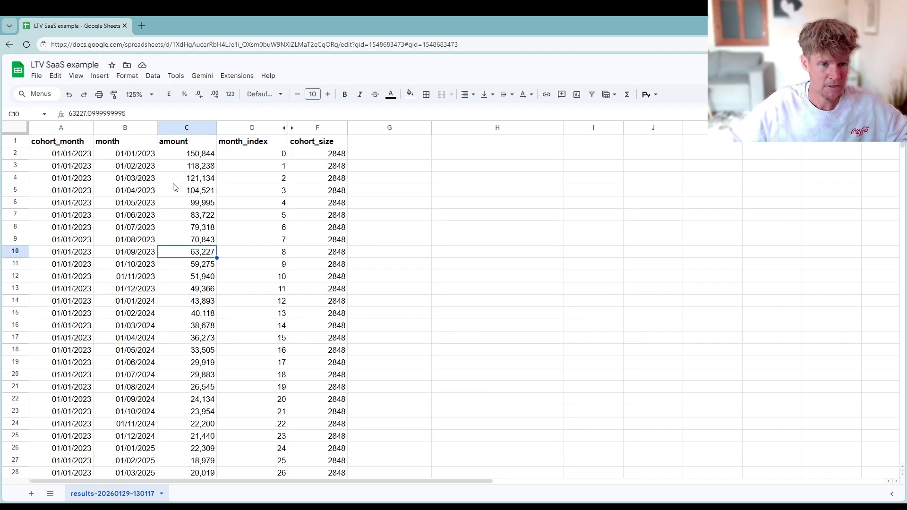
left_click_drag(184, 154, 193, 168)
left_click(195, 204)
left_click(185, 154)
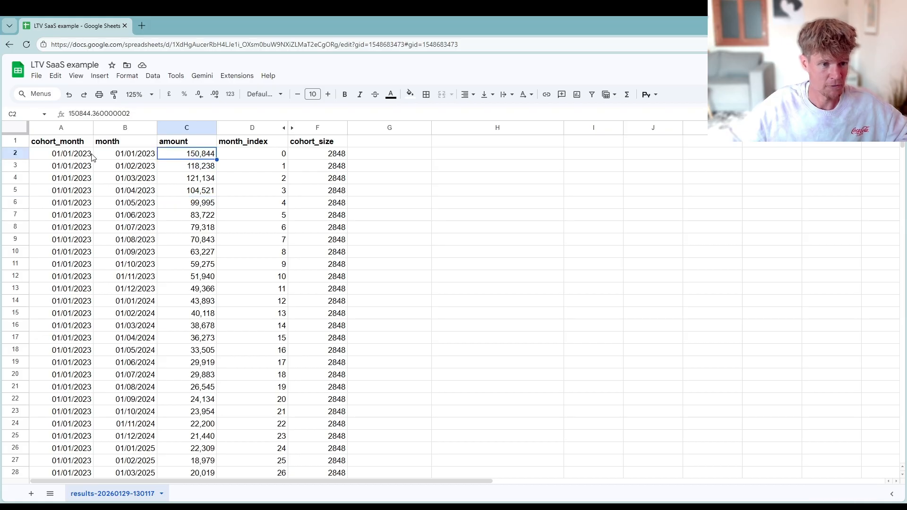
left_click(71, 155)
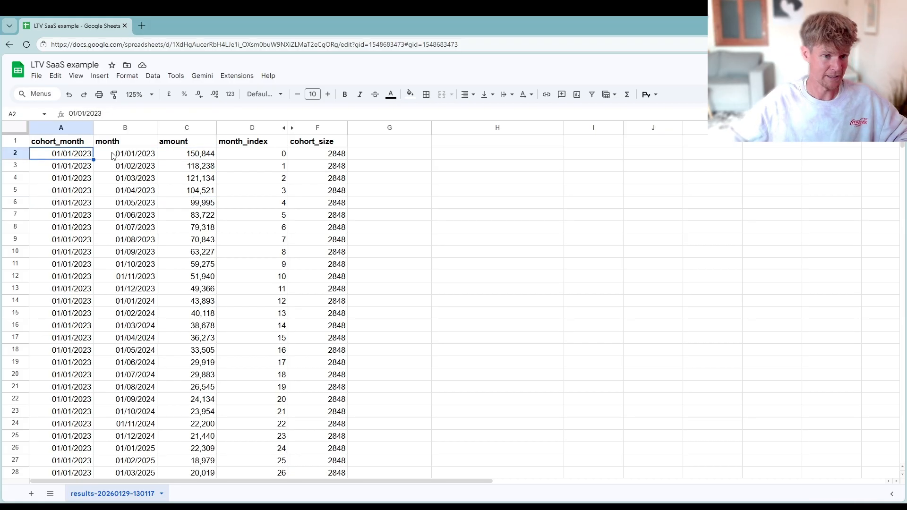
left_click(148, 157)
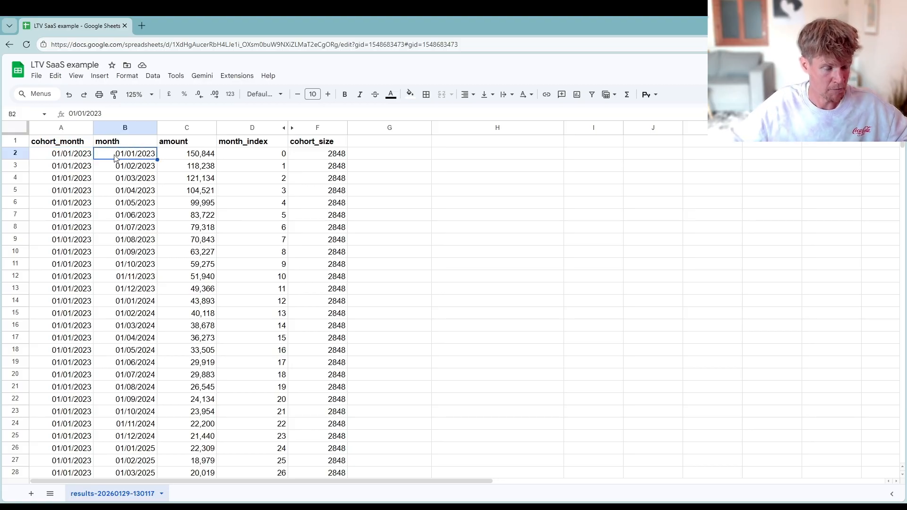
left_click(207, 158)
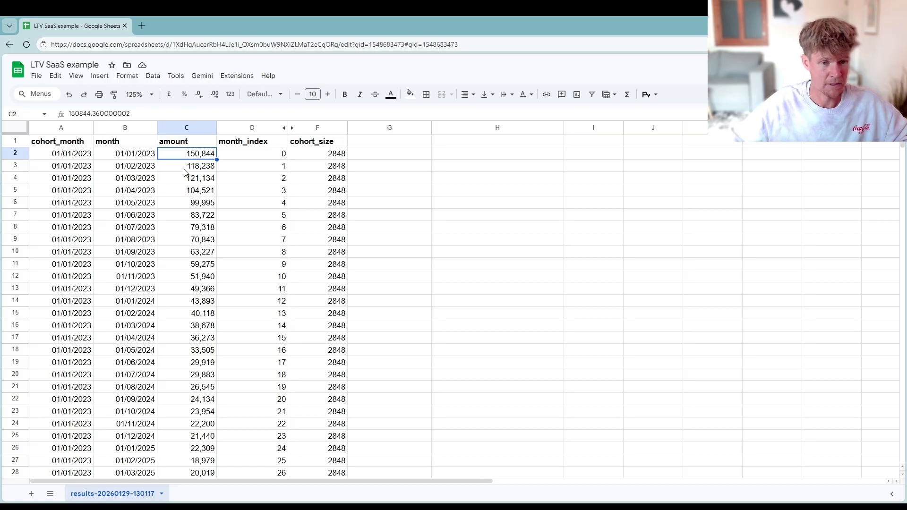
left_click(187, 171)
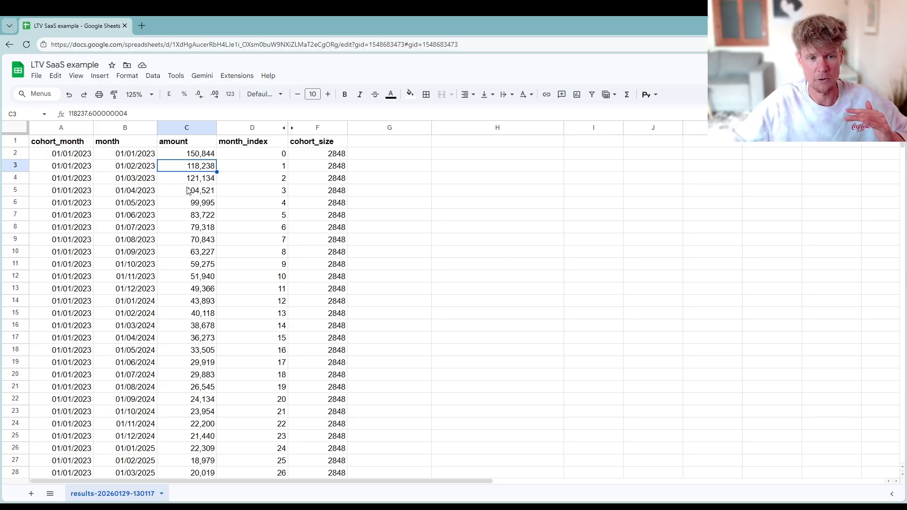
left_click(194, 182)
Step: Review the month index and cohort size columns for the January 2023 cohort alongside its amounts
left_click_drag(257, 154, 269, 239)
left_click(268, 277)
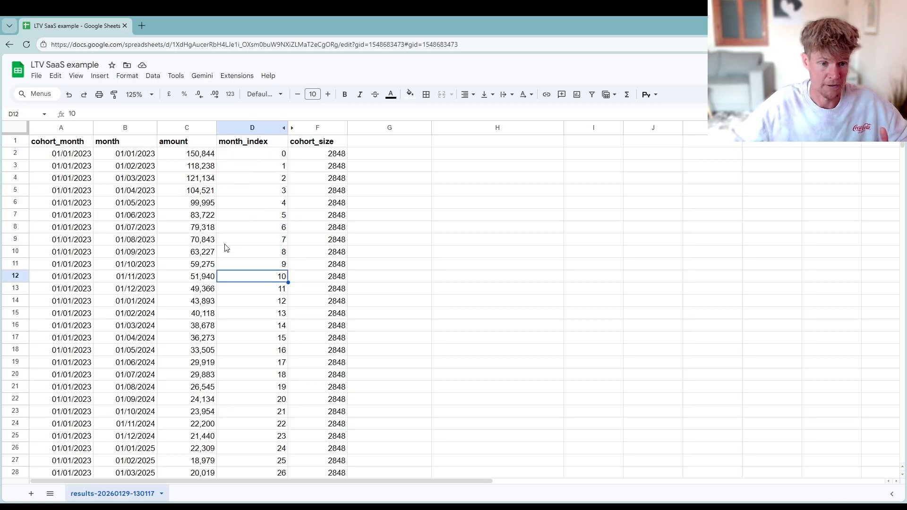
left_click_drag(193, 192, 208, 243)
left_click(230, 303)
left_click(317, 154)
left_click_drag(317, 156, 322, 182)
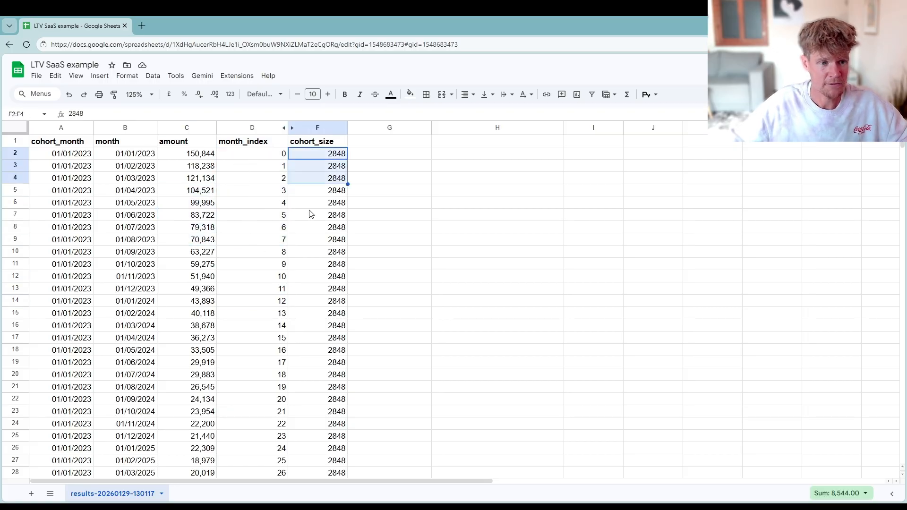
left_click(46, 181)
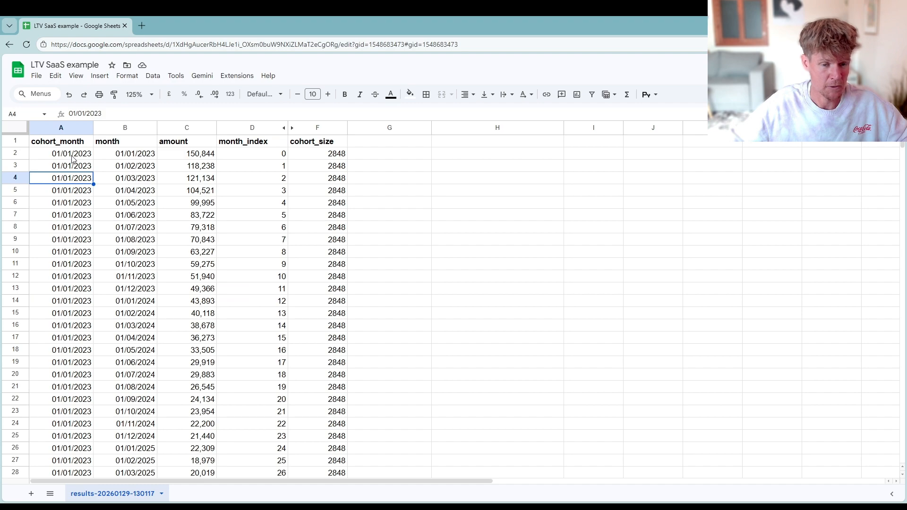
left_click(315, 159)
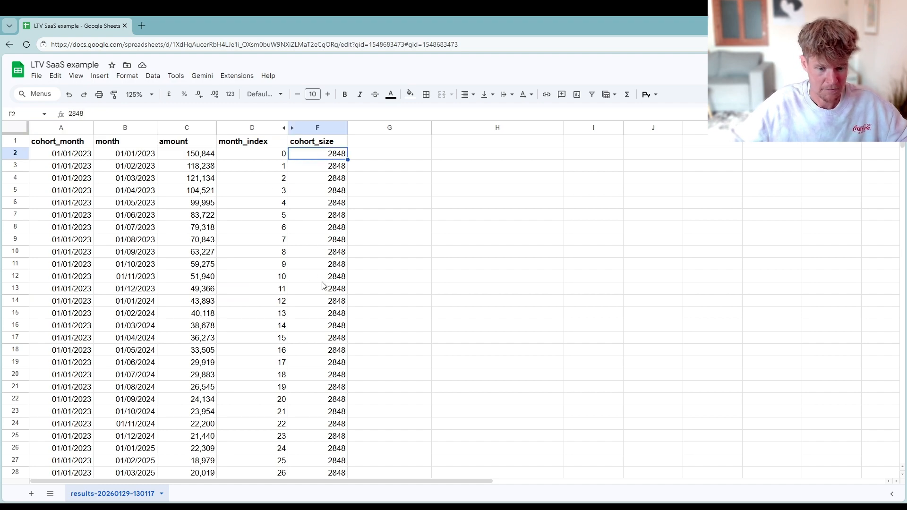
Step: Inspect the February 2023 cohort from row 38 for its size and monthly amounts, then recheck the January 2023 cohort's amounts
scroll(249, 272, "down", 5)
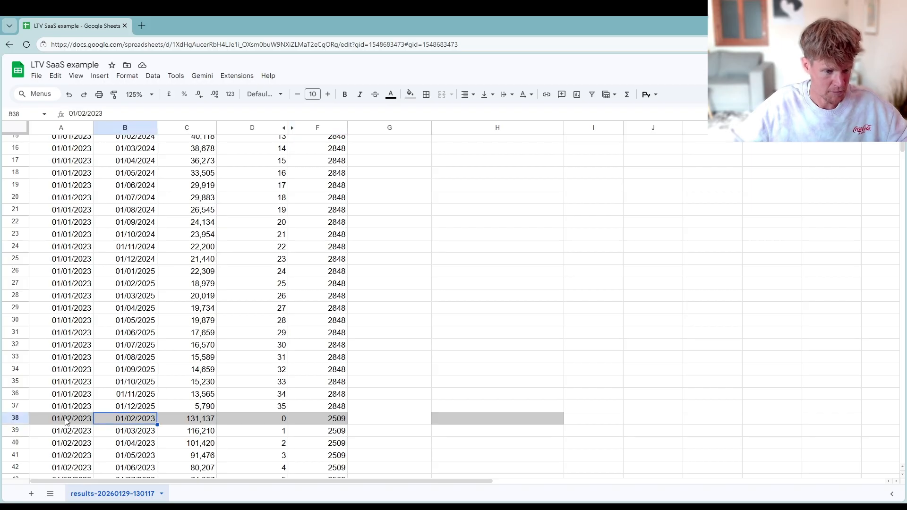
left_click_drag(66, 419, 355, 421)
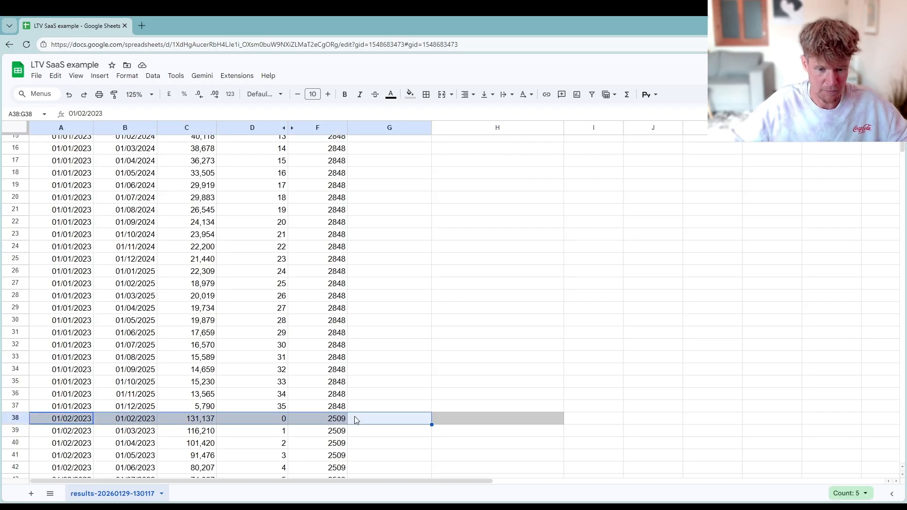
left_click(326, 419)
left_click(81, 424)
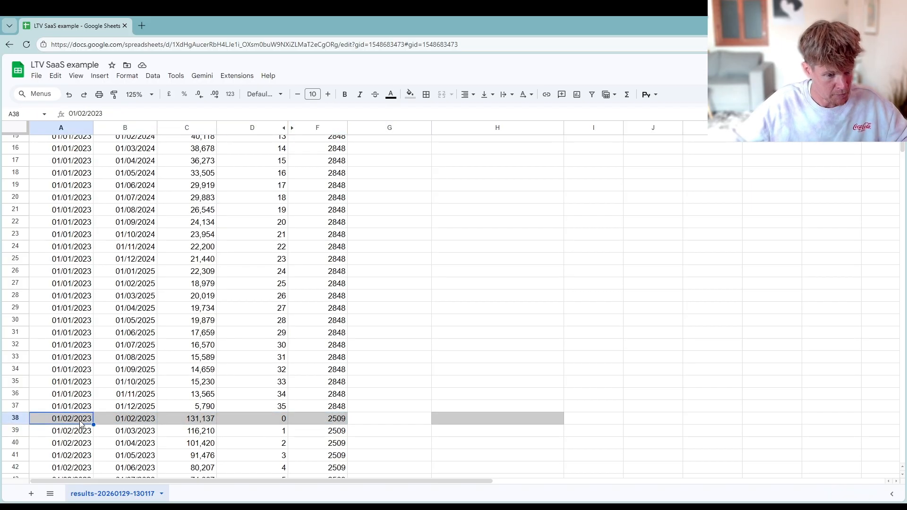
left_click_drag(342, 420, 340, 445)
left_click(334, 422)
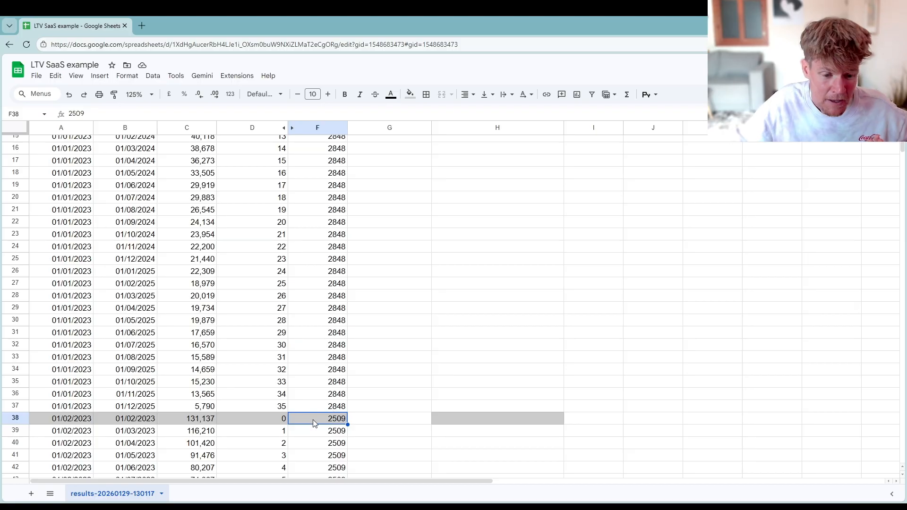
left_click(199, 421)
scroll(222, 407, "down", 3)
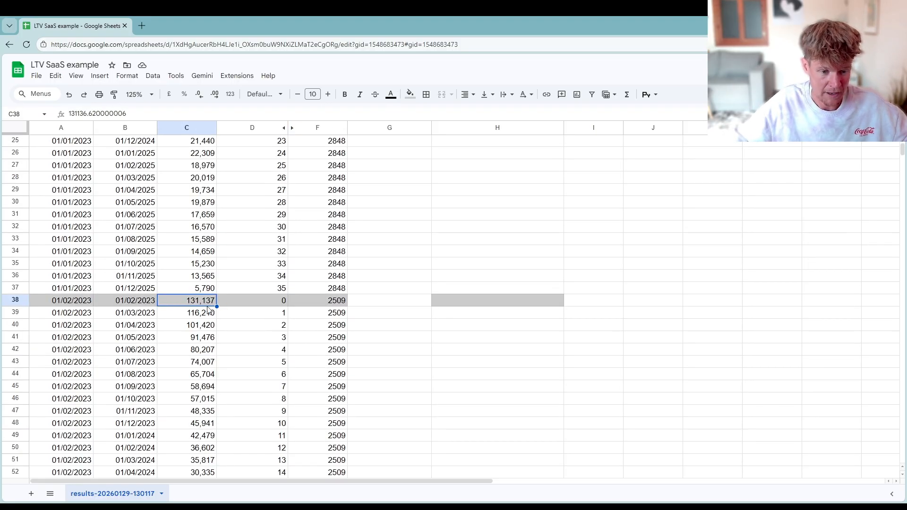
left_click_drag(195, 315, 191, 343)
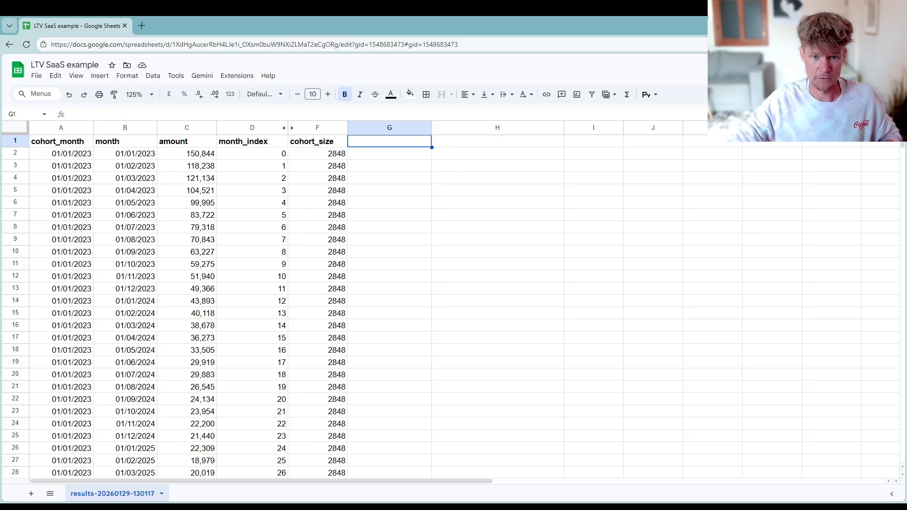
left_click(314, 178)
left_click_drag(197, 153, 192, 181)
left_click(192, 238)
Step: Add the column header discounted_amount in cell G1
left_click(407, 142)
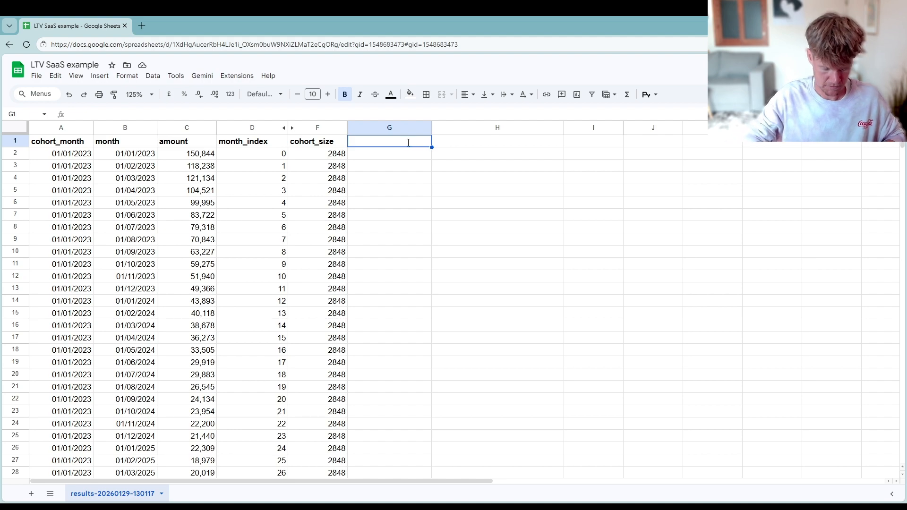
type("discount")
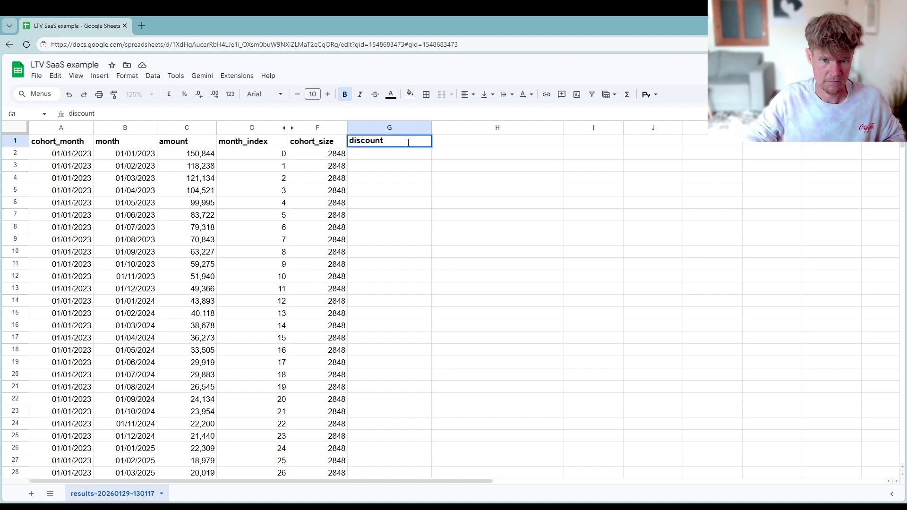
type("ed_amount")
key("Return")
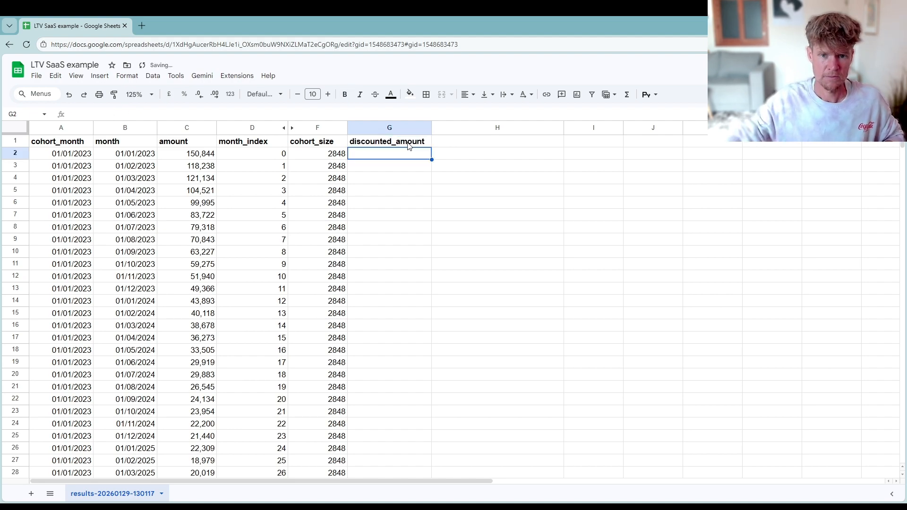
Step: Add a new sheet and enter the label WACC in A3 with the value 10% in B3
left_click(31, 493)
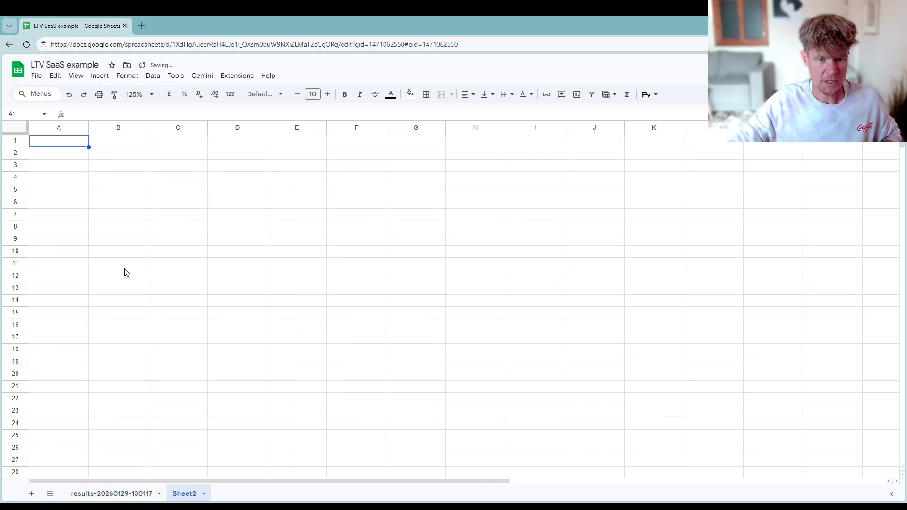
left_click(66, 165)
type("WACC")
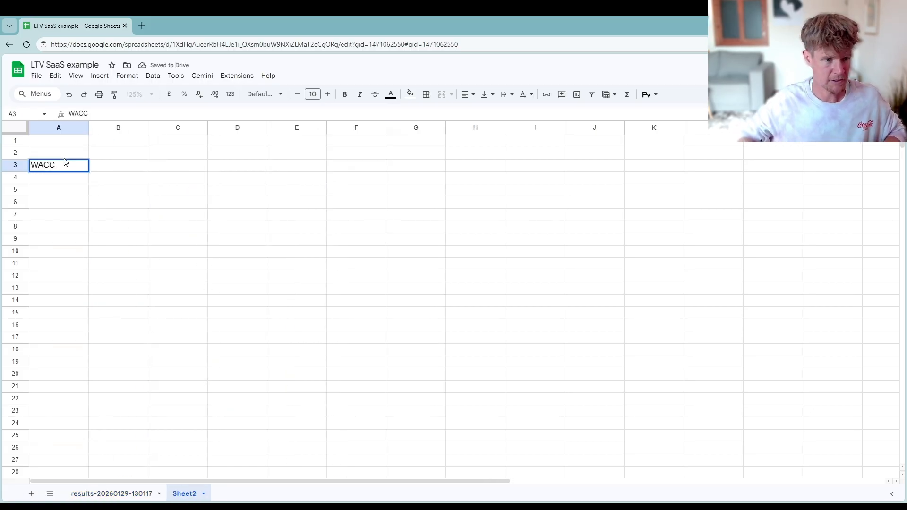
key("Tab")
type("10")
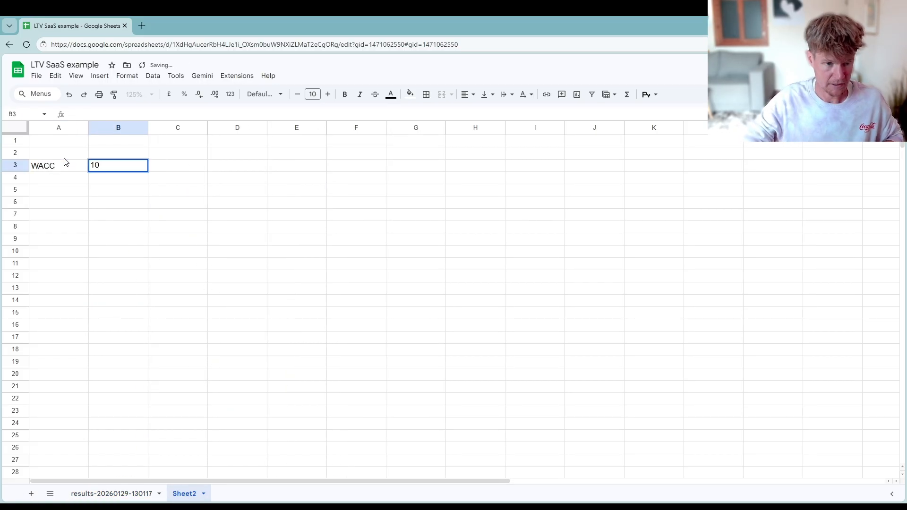
type("%")
key("Return")
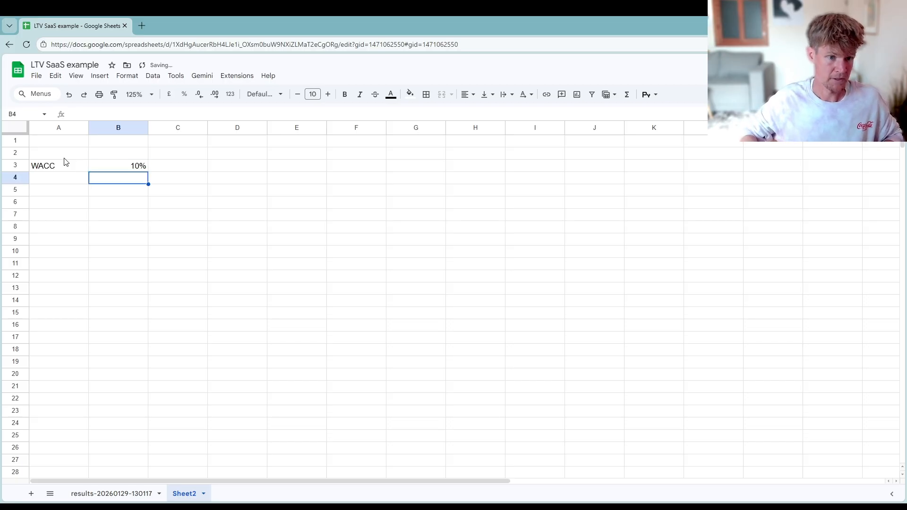
Step: Fill the WACC label and its value in A3:B3 with orange
key("Up")
left_click_drag(60, 166, 97, 169)
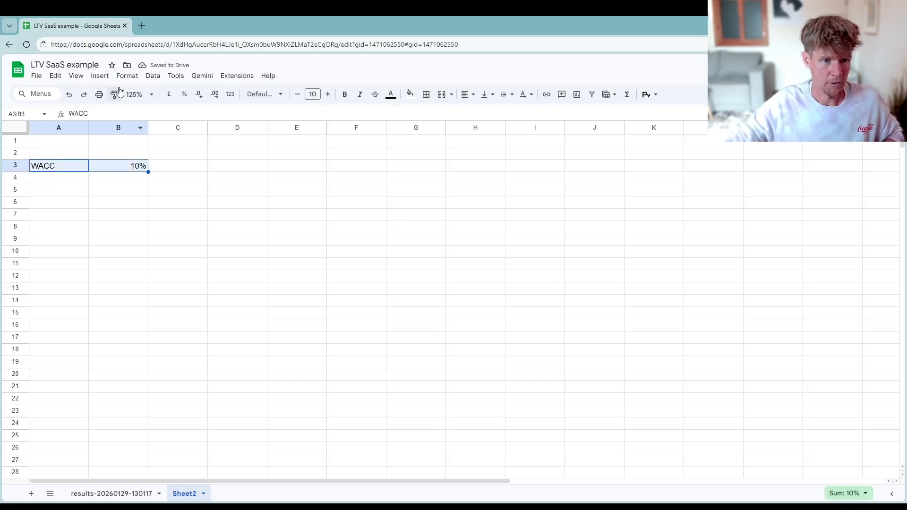
left_click(410, 94)
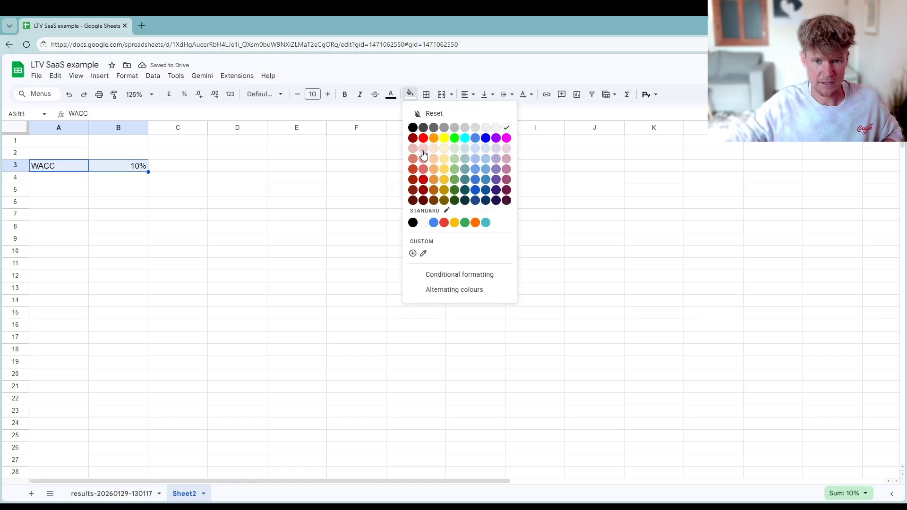
left_click(434, 140)
left_click(214, 215)
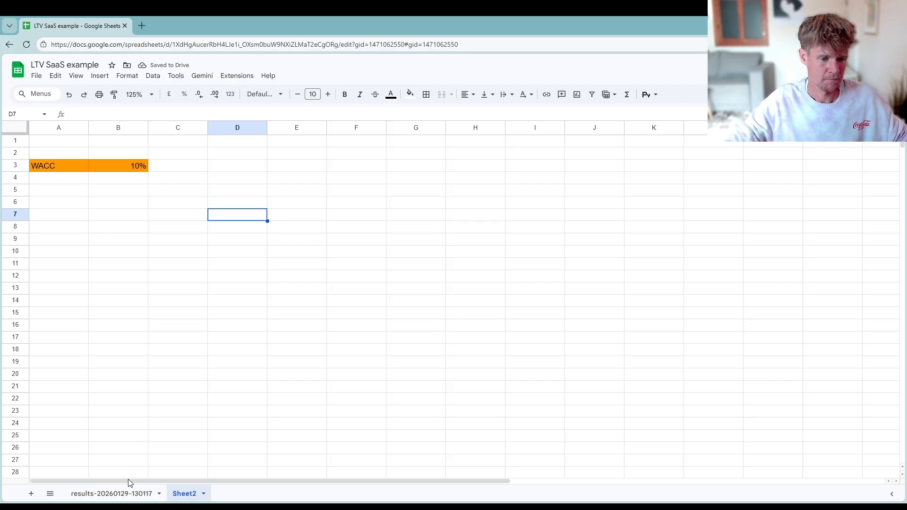
Step: In G2 of the results sheet, start a PV formula with the monthly rate Sheet2!$B$3/12 as its first argument
left_click(124, 494)
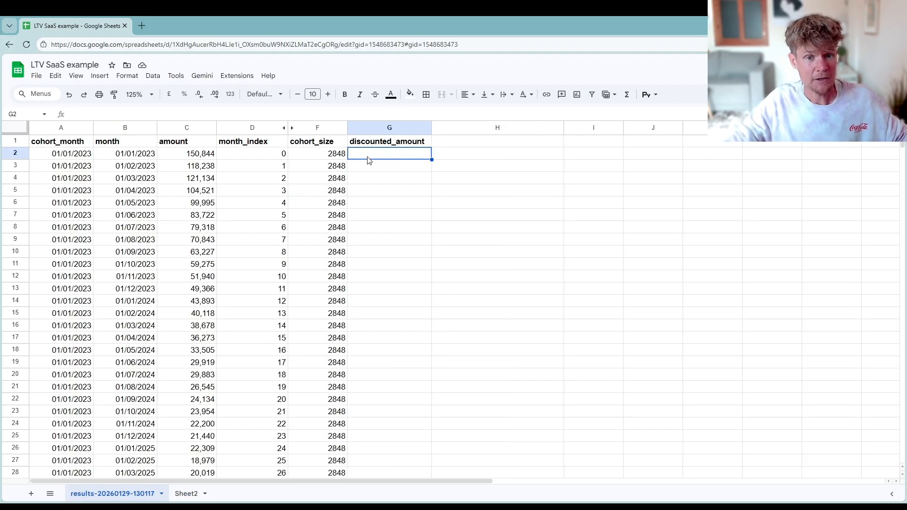
type("=")
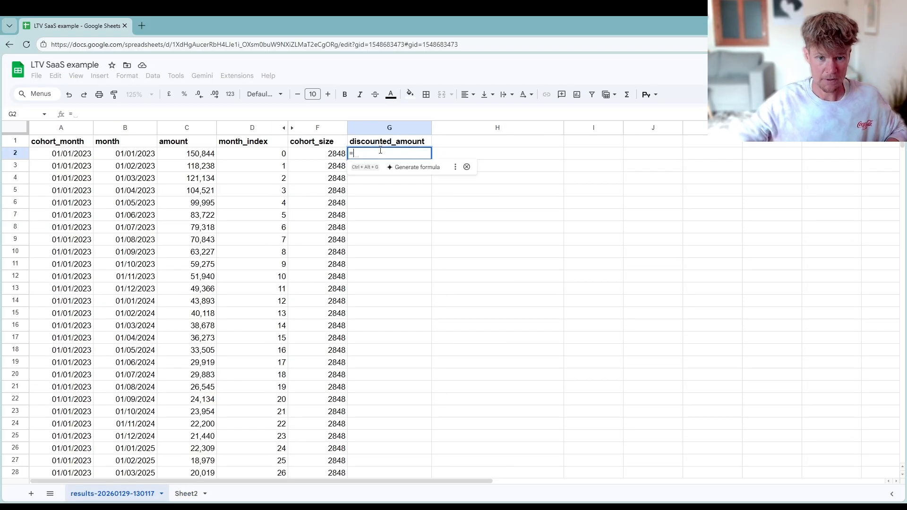
type("pv")
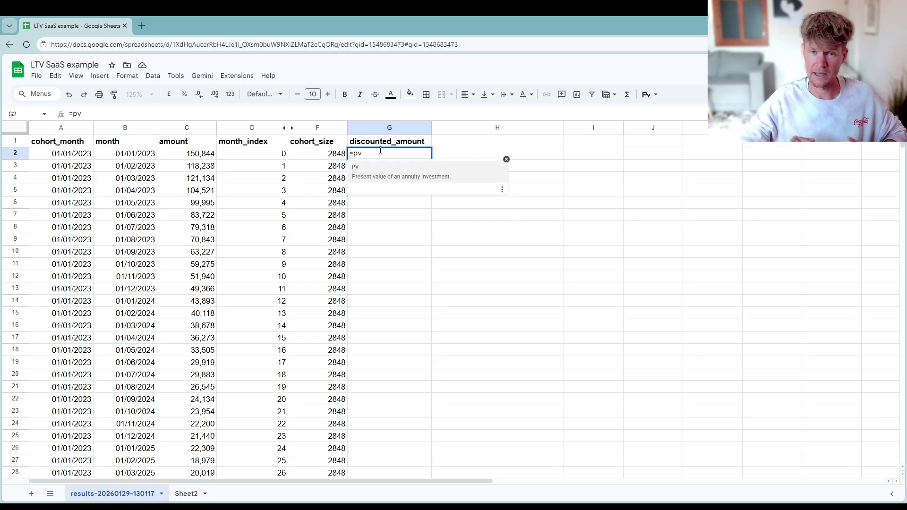
type("(")
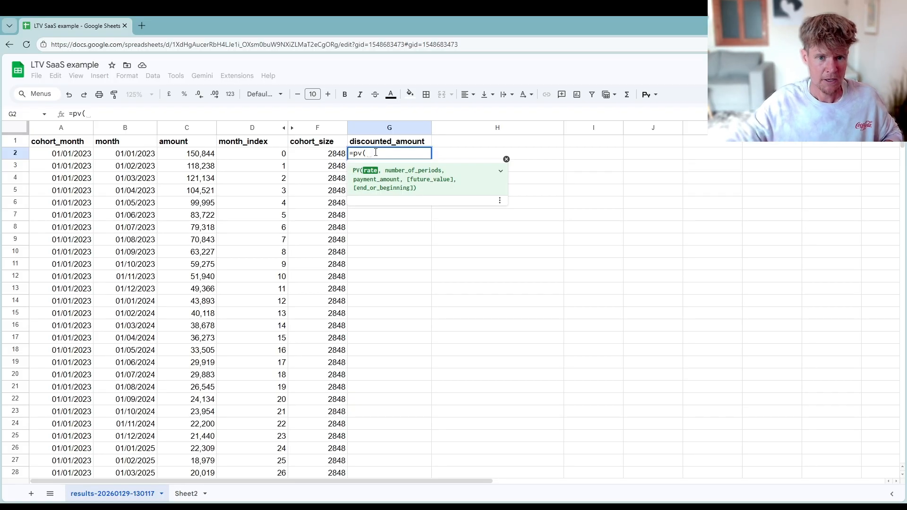
left_click(187, 493)
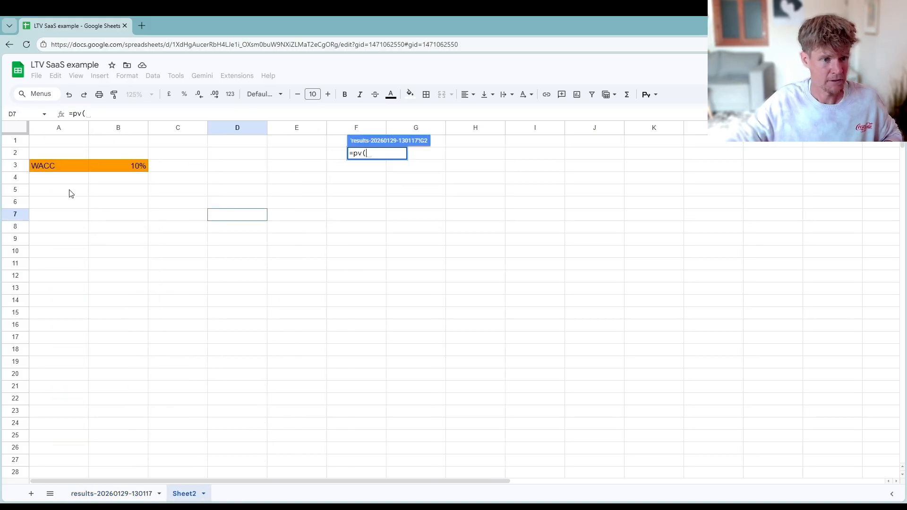
left_click(130, 164)
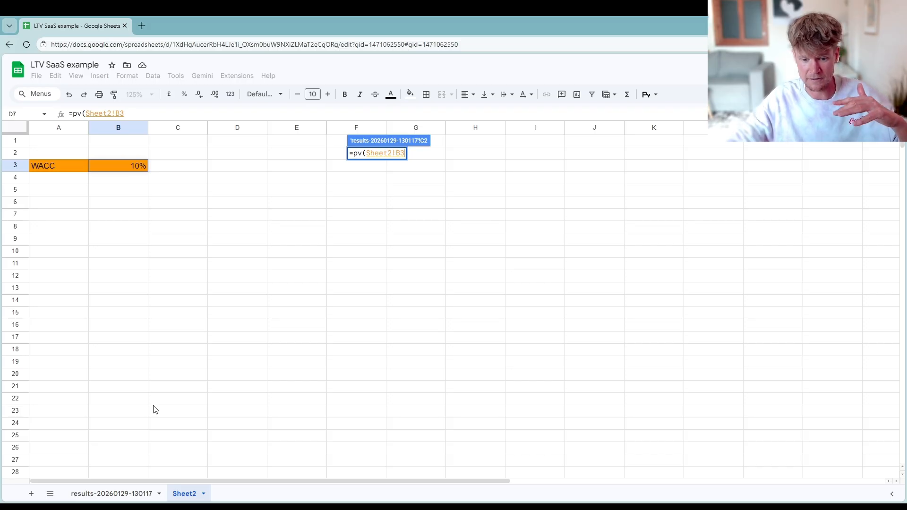
key("F4")
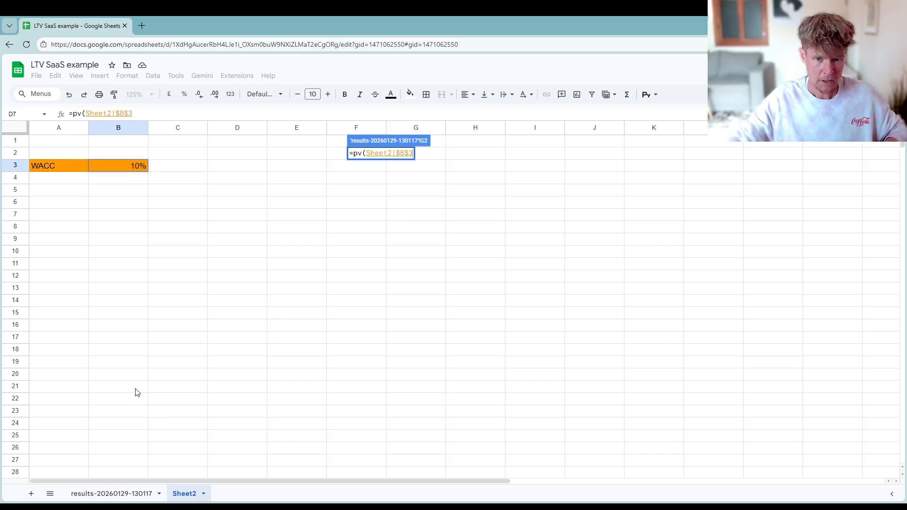
type("/12,")
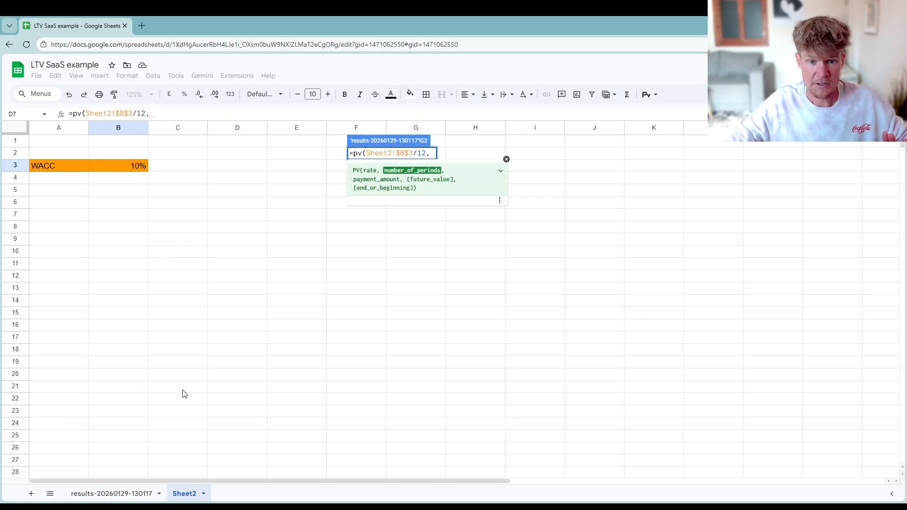
Step: Complete the PV formula in G2 with D2 as the number of periods, 0 as the payment and C2 as the future value
left_click(130, 494)
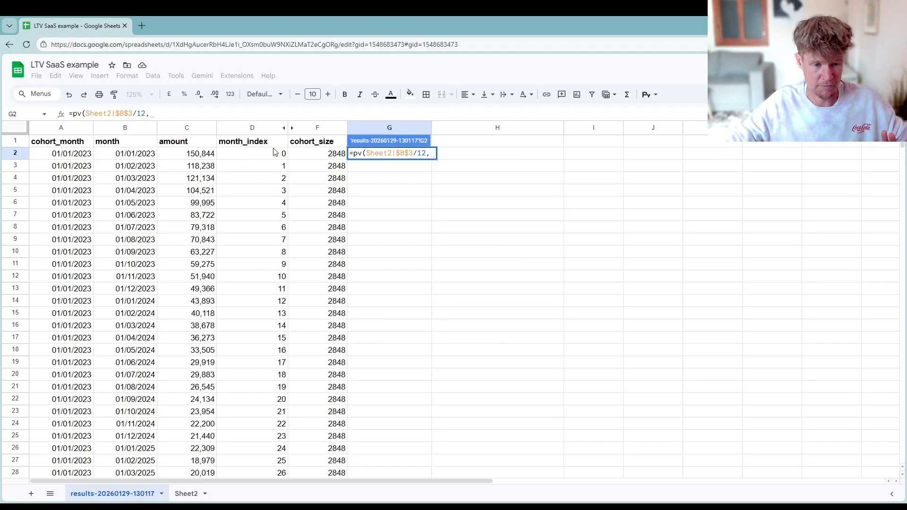
left_click(244, 156)
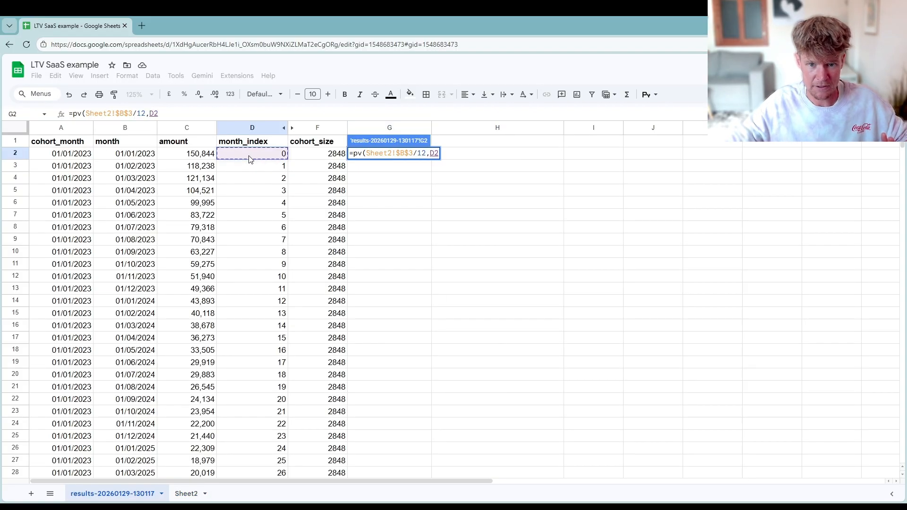
type(",")
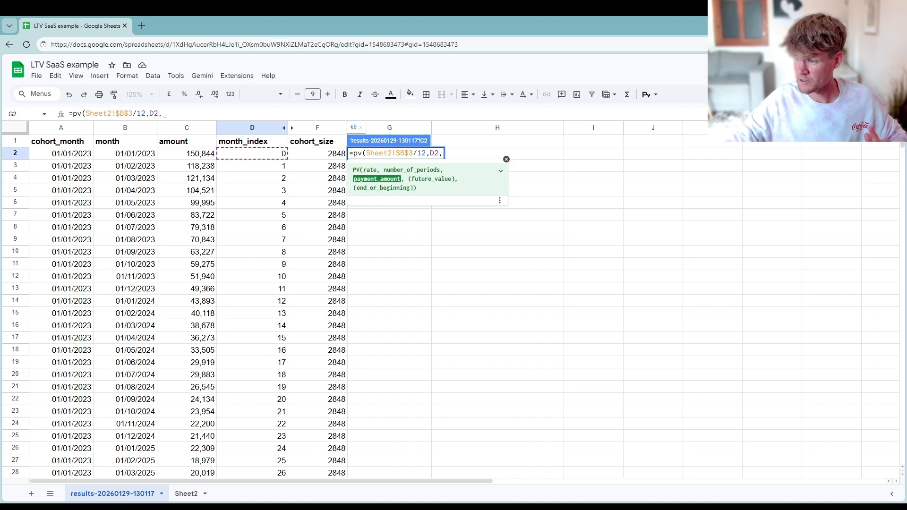
left_click(195, 109)
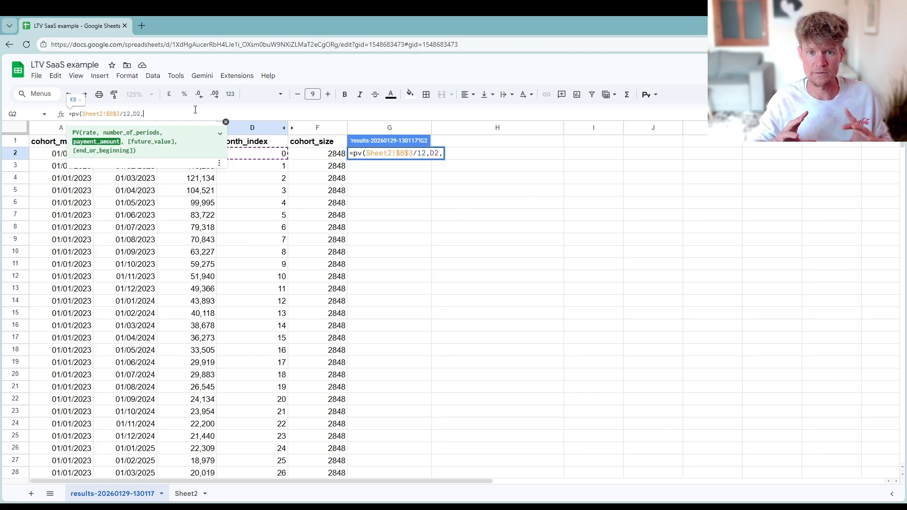
type("0")
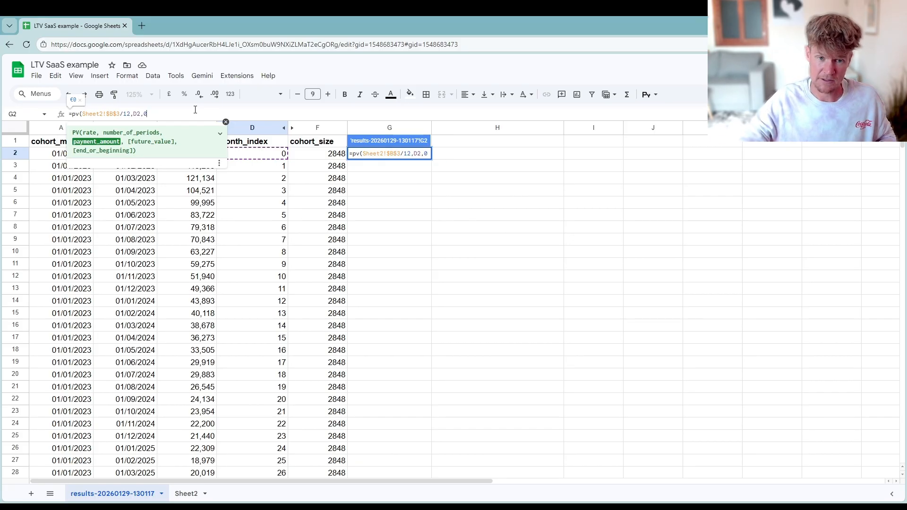
type(",")
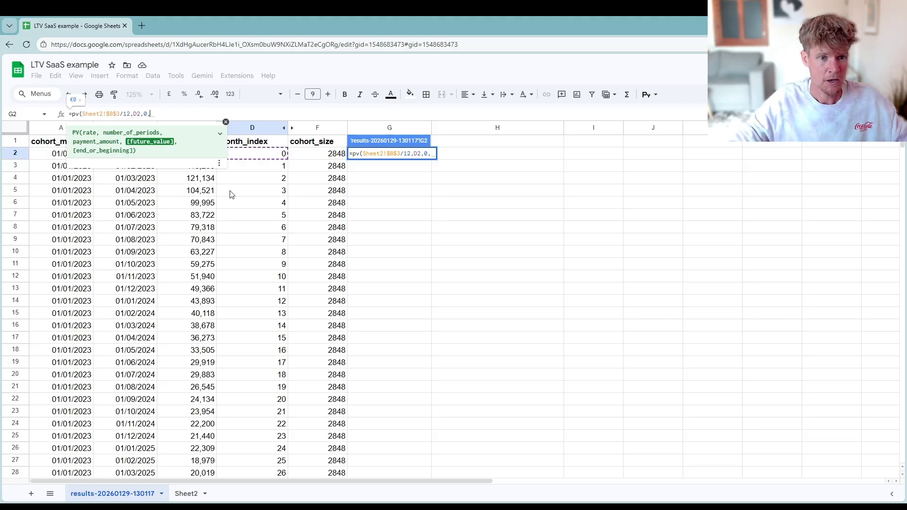
left_click(244, 156)
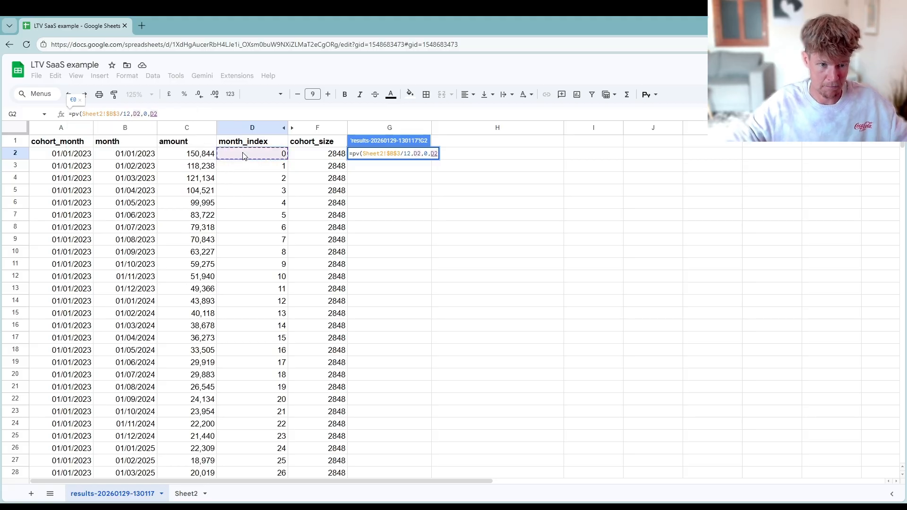
left_click(195, 160)
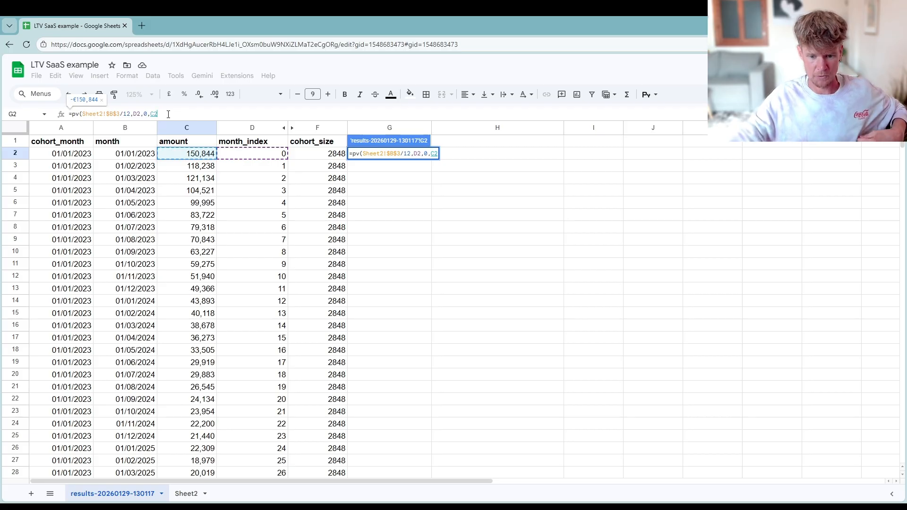
left_click(153, 115)
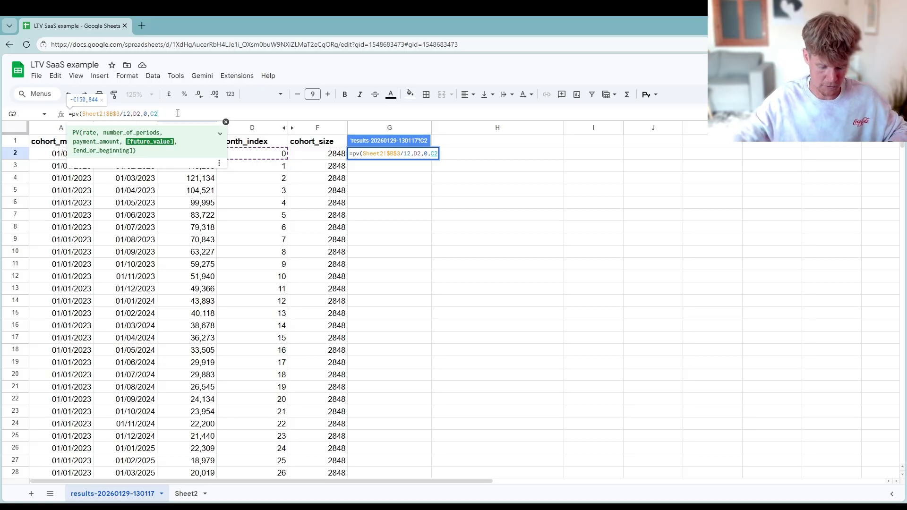
key("Return")
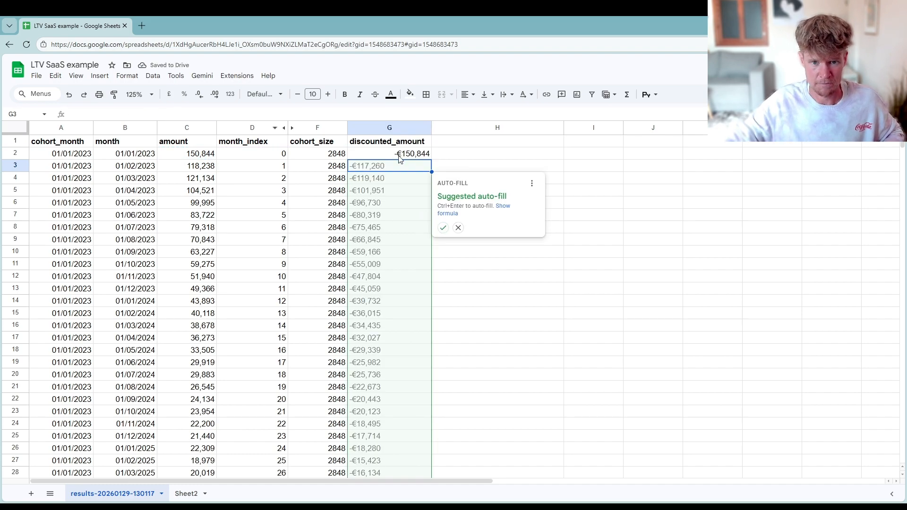
Step: Negate the future value in G2's formula, making it =pv(Sheet2!$B$3/12,D2,0,-C2)
left_click(399, 159)
left_click(149, 113)
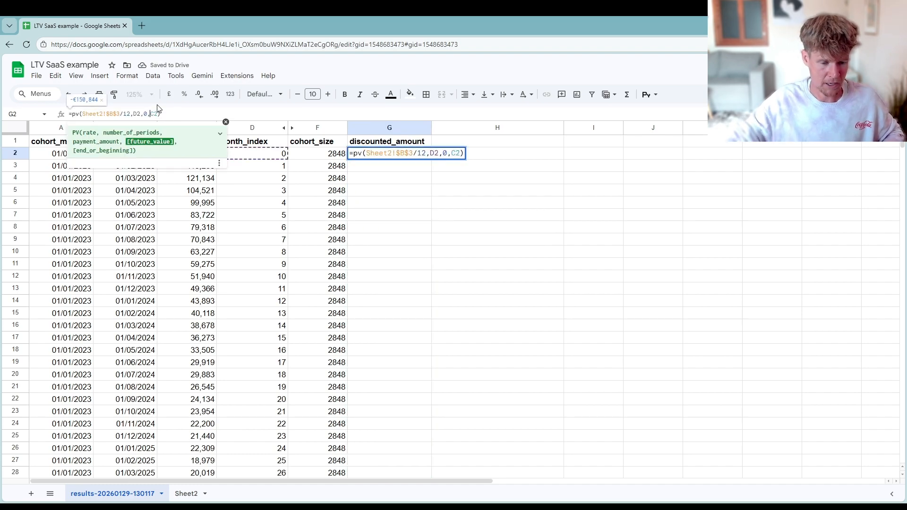
type("-")
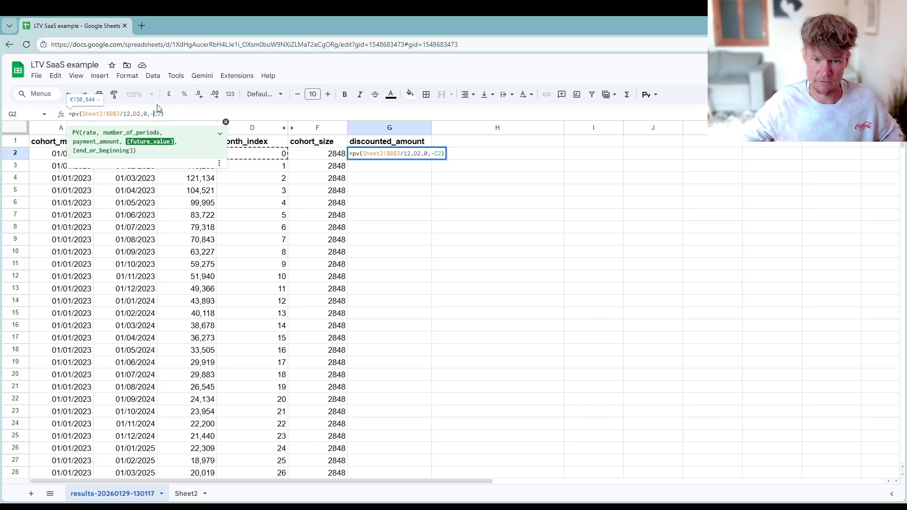
key("Return")
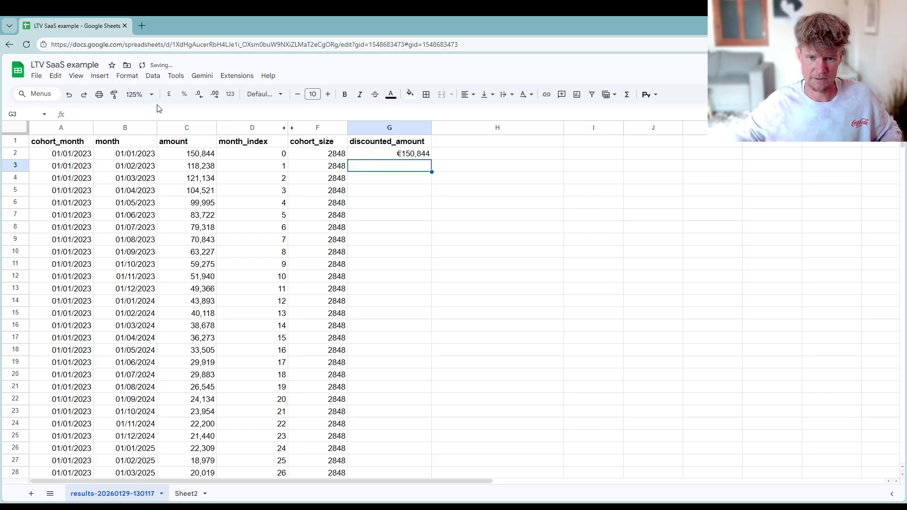
Step: Copy the discounted amount formula from G2 into G3:G11
key("Up")
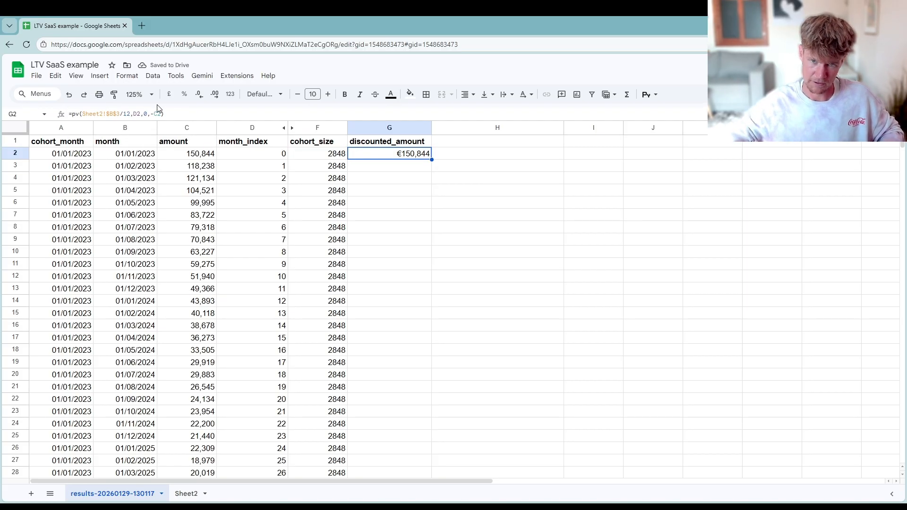
key("Down")
key("shift+Down")
key("shift+Down")
key("shift+Down")
key("shift+Down")
key("shift+Down")
key("shift+Down")
key("shift+Down")
key("shift+Down")
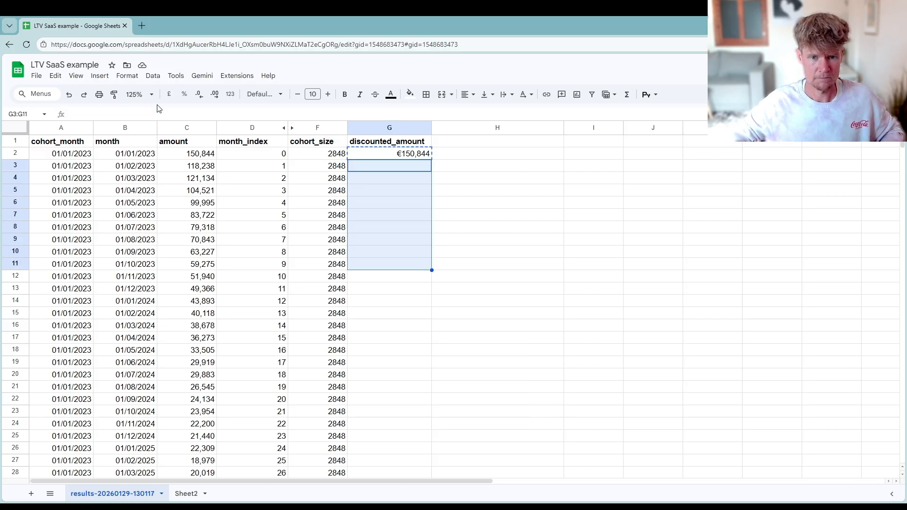
key("ctrl+v")
left_click(440, 176)
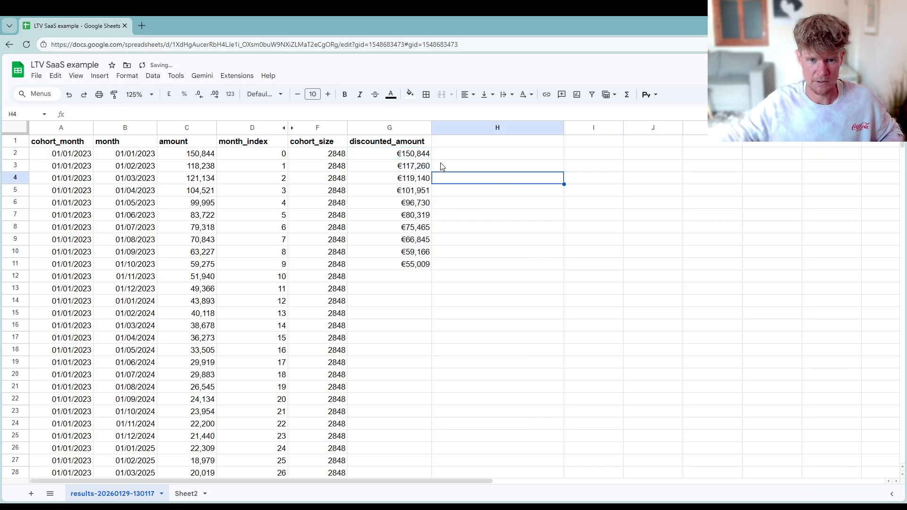
Step: Compare the original amounts in column C with the discounted amounts in column G for the January 2023 cohort's first months
left_click(419, 159)
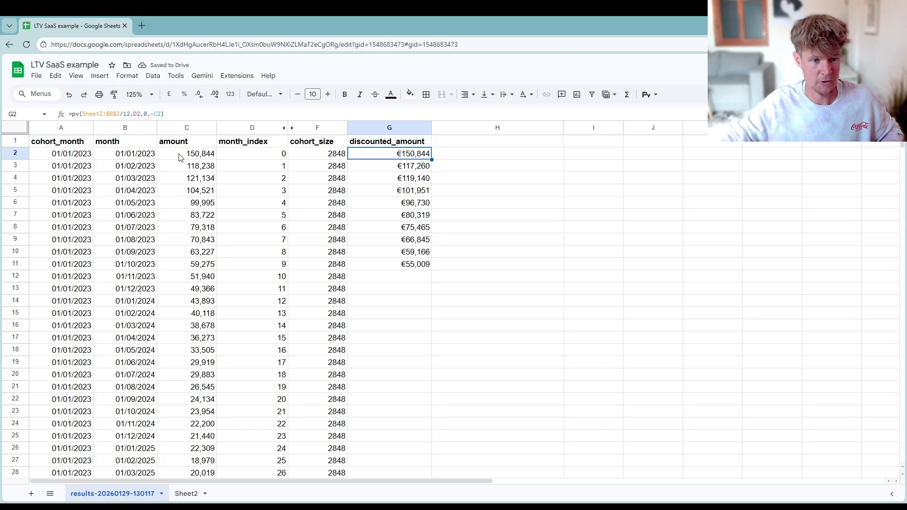
left_click(203, 156)
left_click(363, 157, "ctrl")
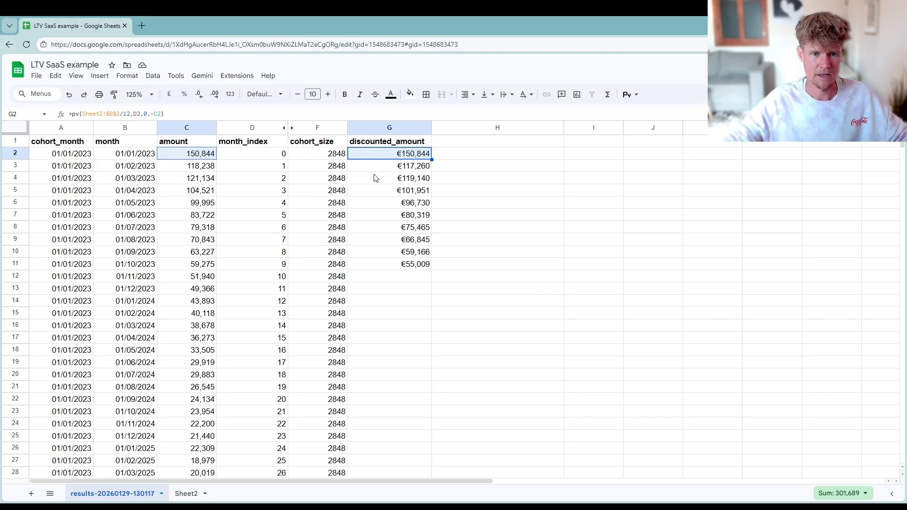
key("Down")
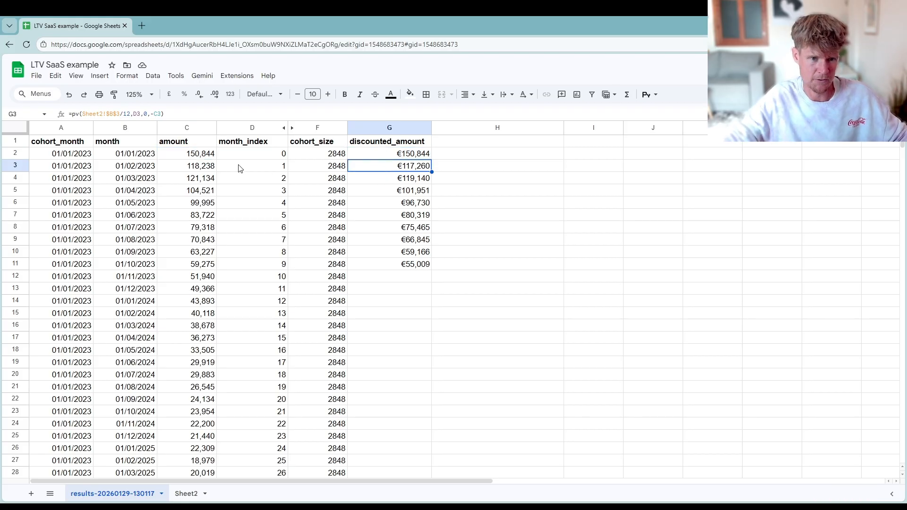
left_click(206, 158)
left_click(384, 159)
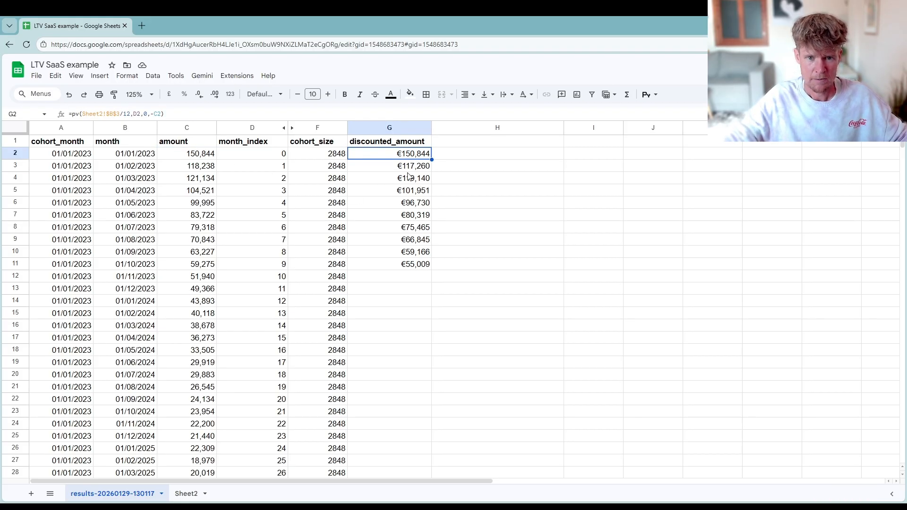
key("Down")
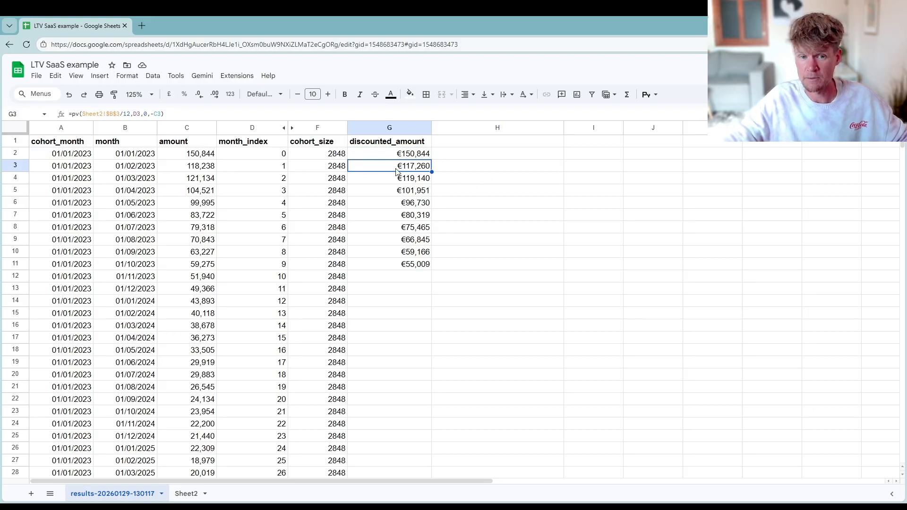
left_click(200, 169)
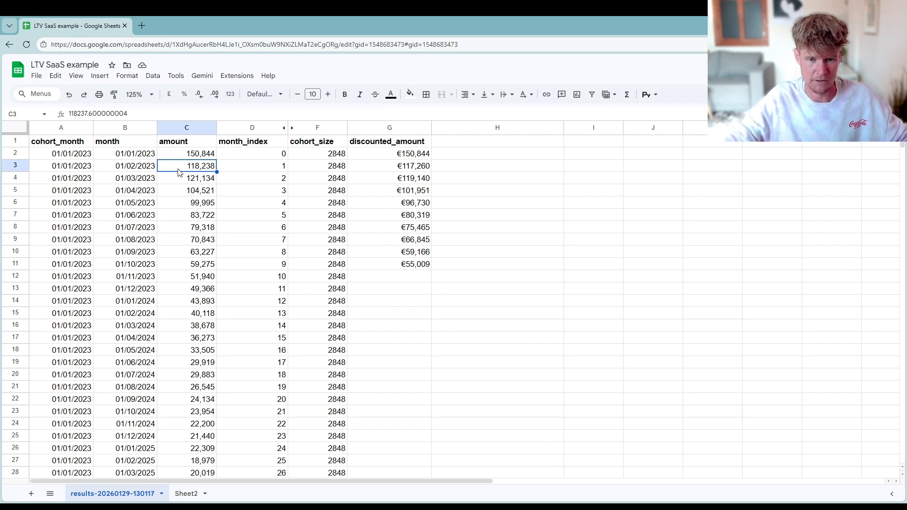
left_click(386, 171)
left_click(410, 227)
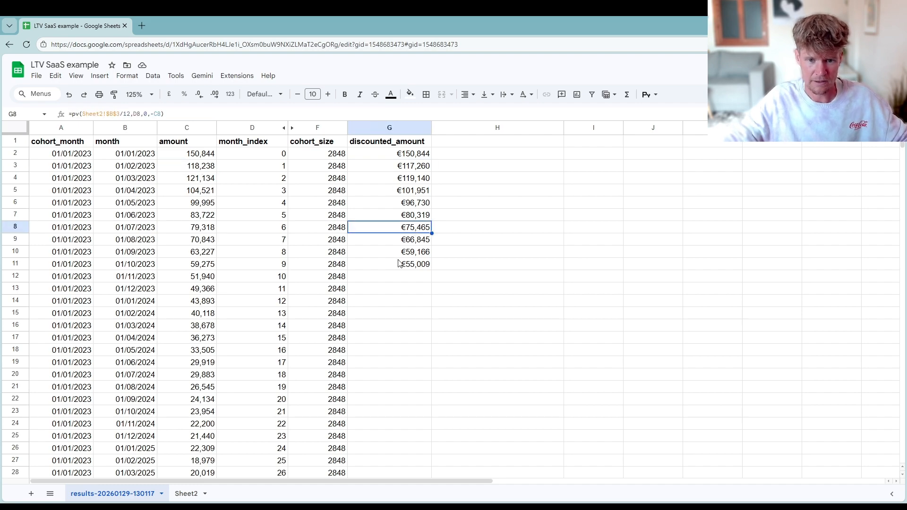
left_click_drag(398, 263, 402, 208)
left_click(409, 241)
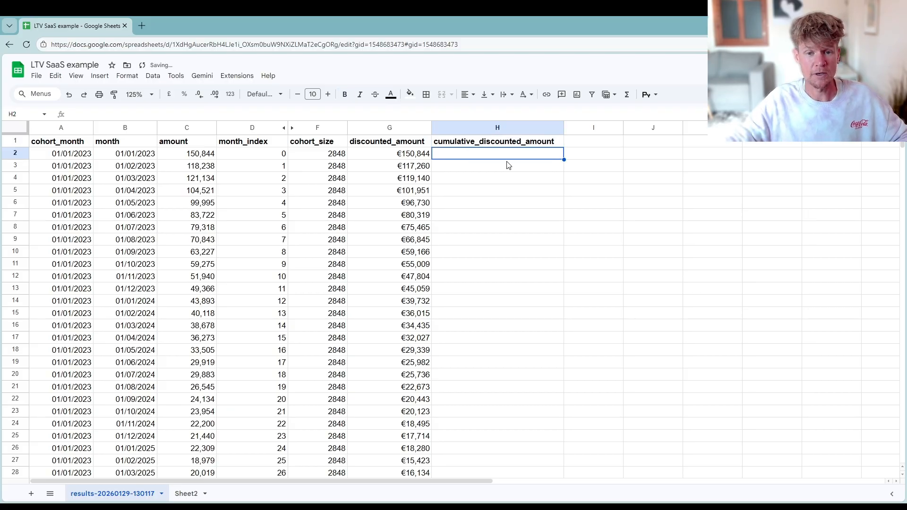
Step: Examine the month_index 2 row and the discounted amounts in G2:G4 that its cumulative amount covers
left_click(492, 182)
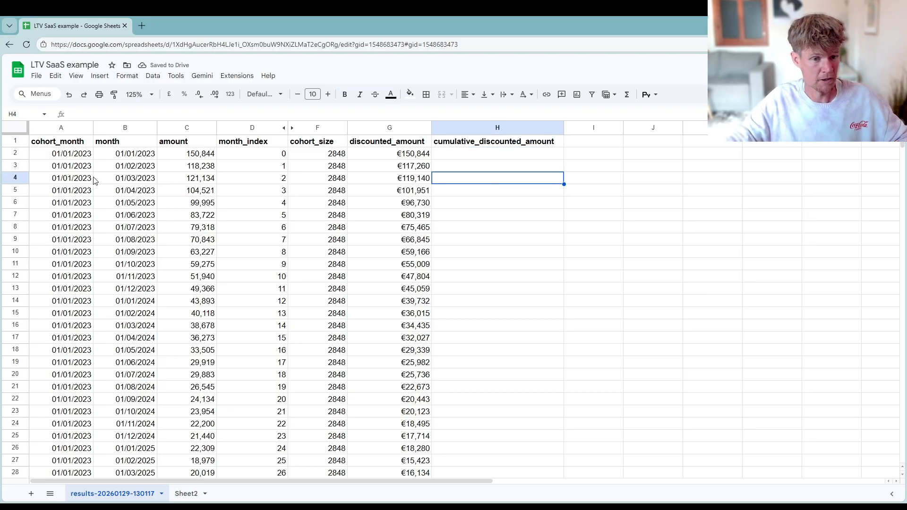
left_click(263, 185)
left_click(392, 182)
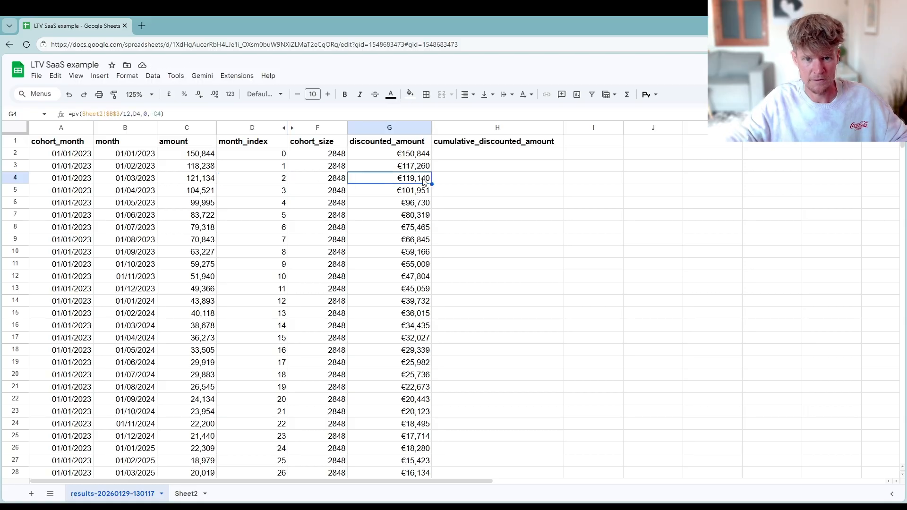
left_click(449, 177)
left_click_drag(405, 155, 404, 184)
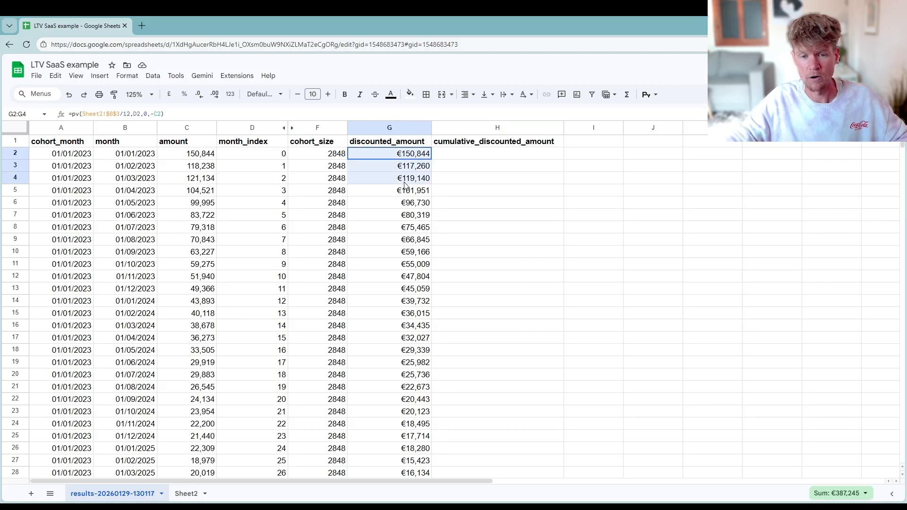
Step: Examine the empty cumulative_discounted_amount cells and the row 38 boundary where the February 2023 cohort starts at month_index 0
left_click(449, 183)
left_click(471, 156)
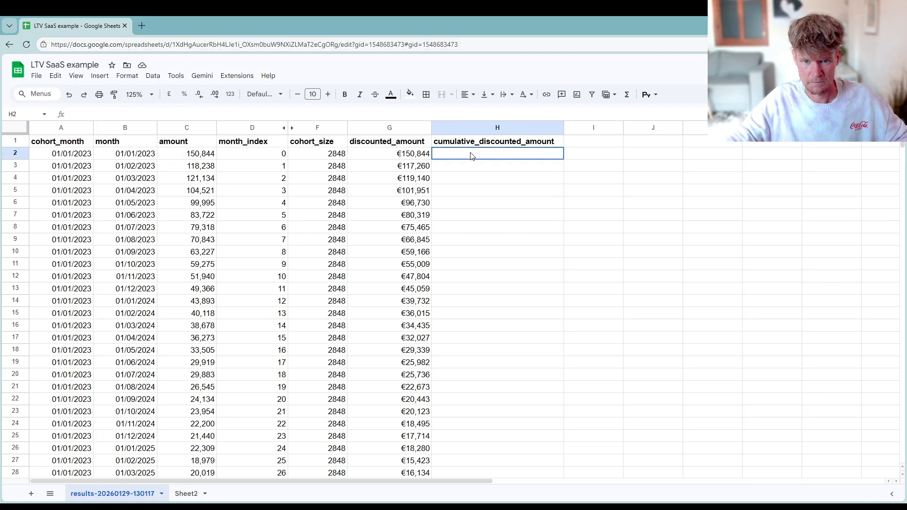
left_click(452, 200)
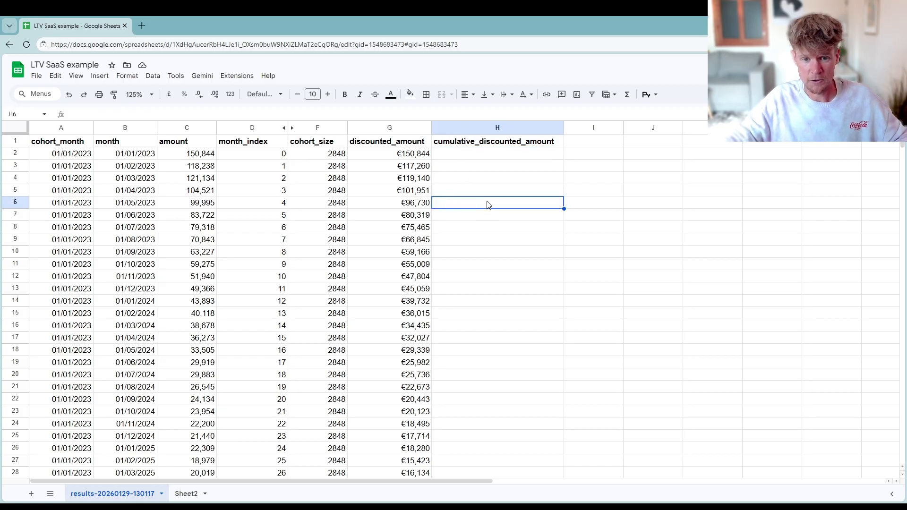
scroll(514, 249, "down", 3)
scroll(502, 289, "down", 3)
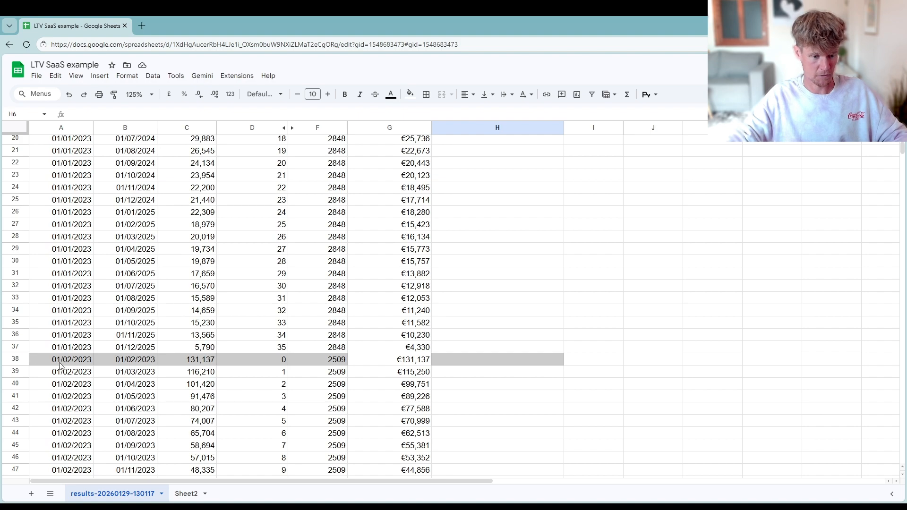
left_click_drag(61, 362, 512, 364)
left_click(516, 361)
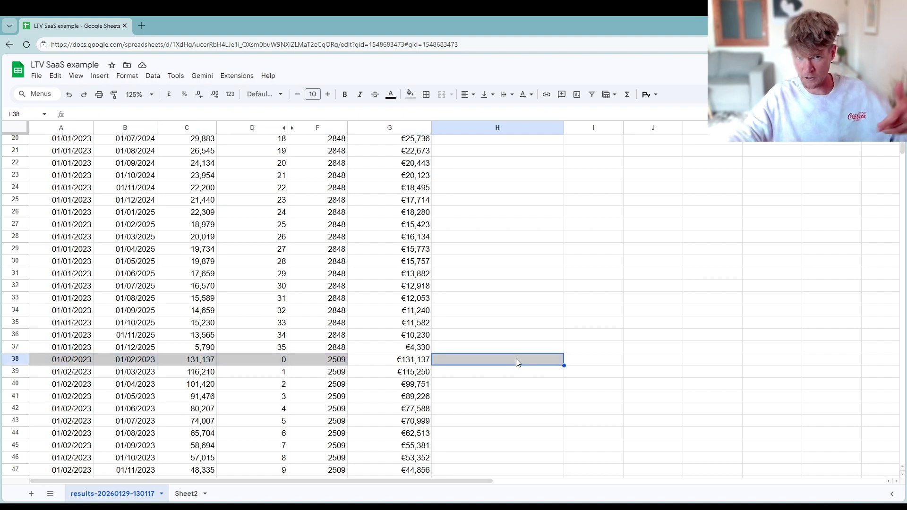
Step: Enter =if(D2=0,G2,G2+H1) in H2 and apply the formula down the cumulative_discounted_amount column
scroll(492, 269, "up", 6)
left_click(479, 157)
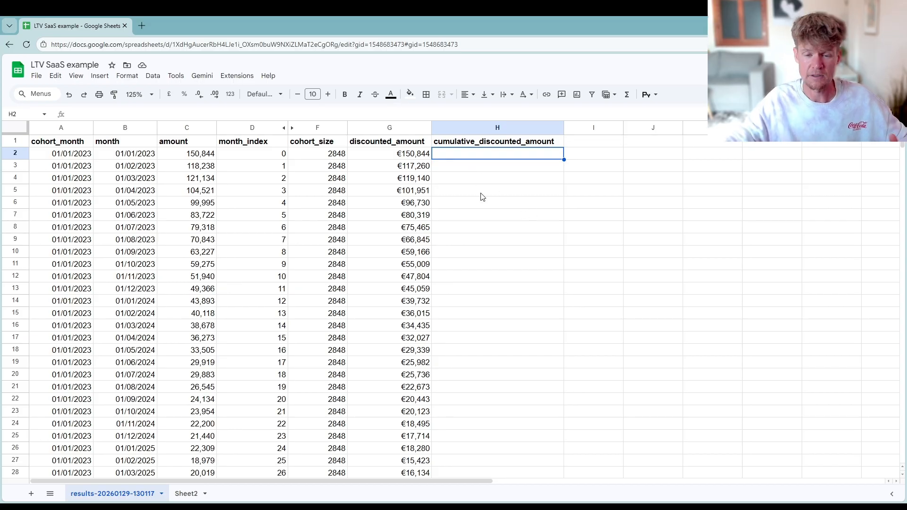
type("=")
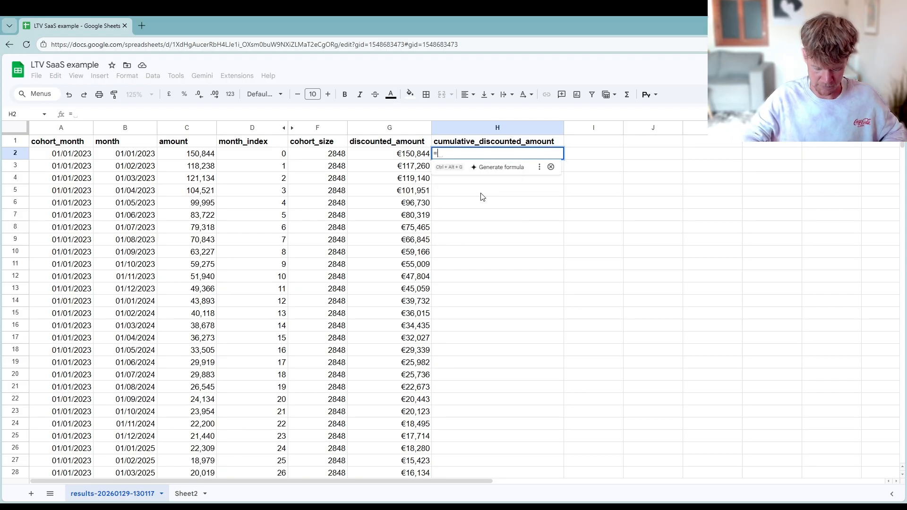
type("if(")
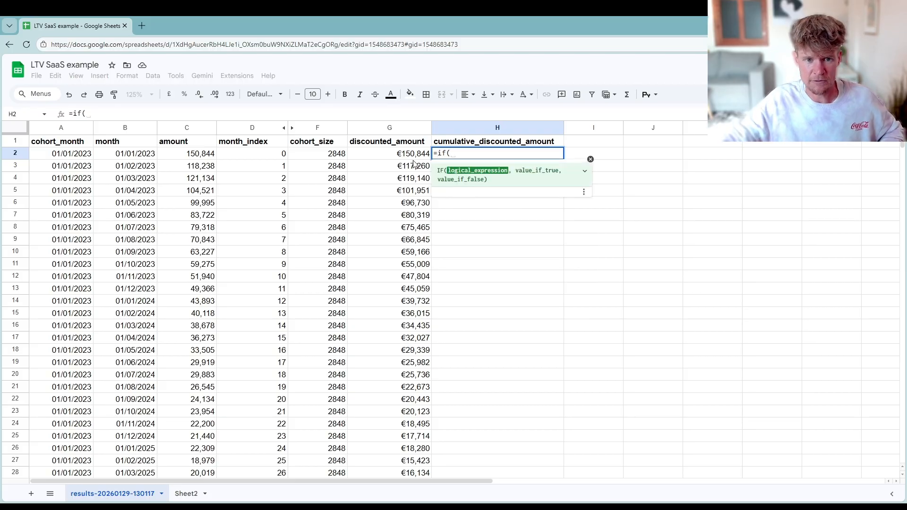
left_click(255, 153)
type("=0,")
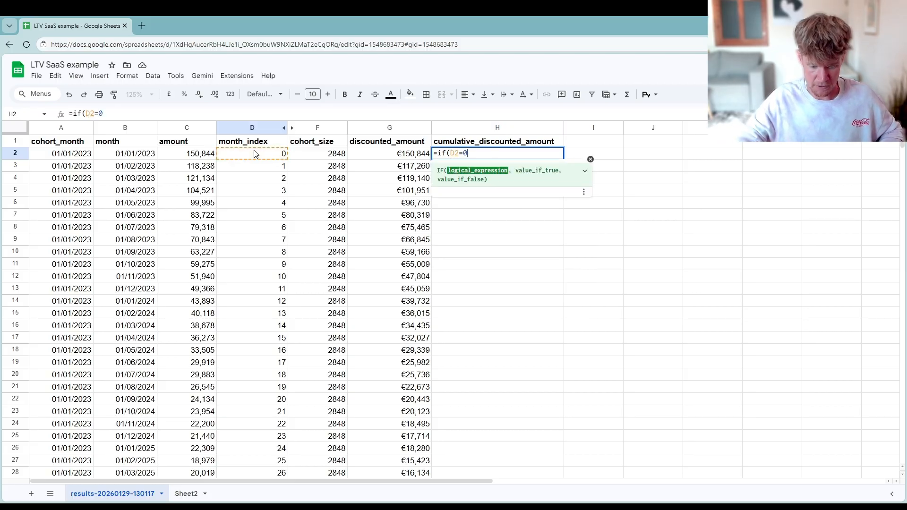
left_click(373, 157)
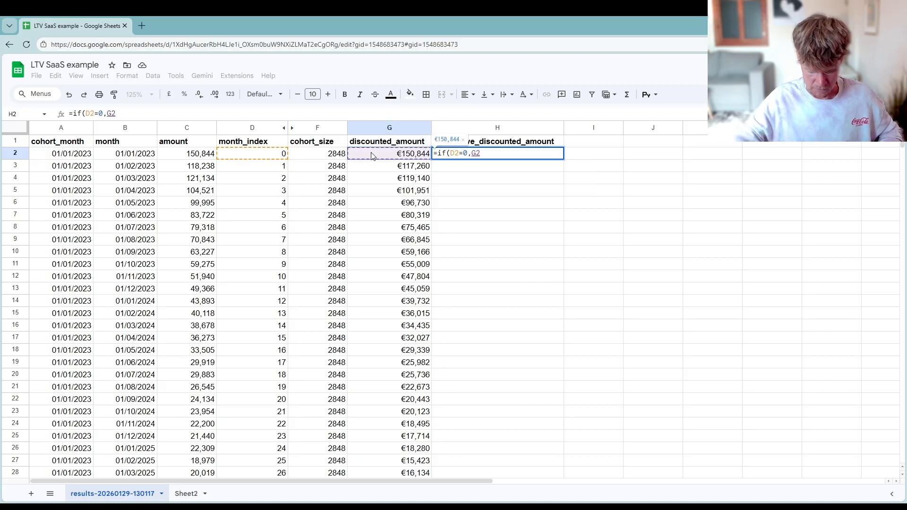
type(",")
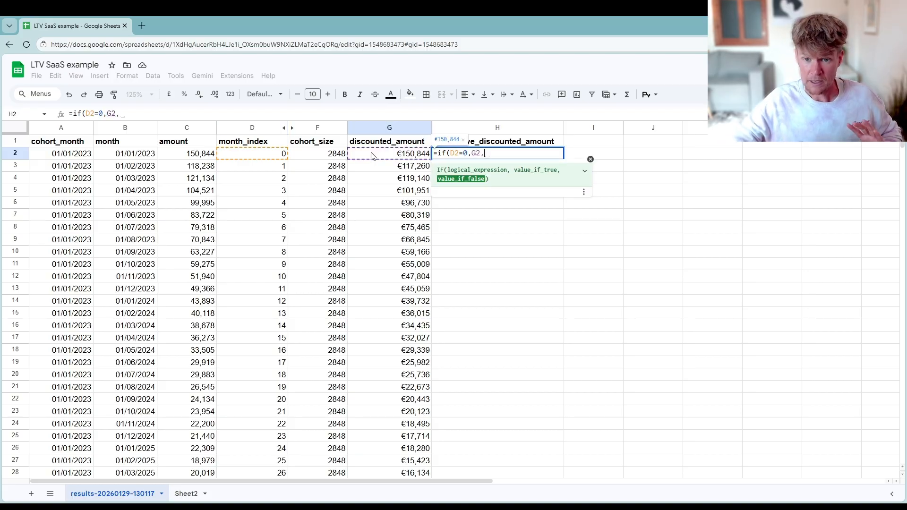
left_click(410, 157)
type("+")
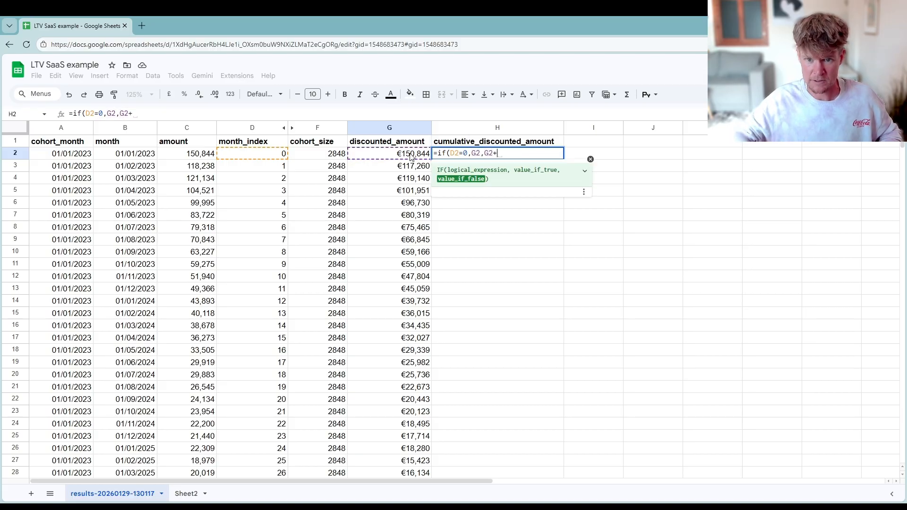
left_click(489, 144)
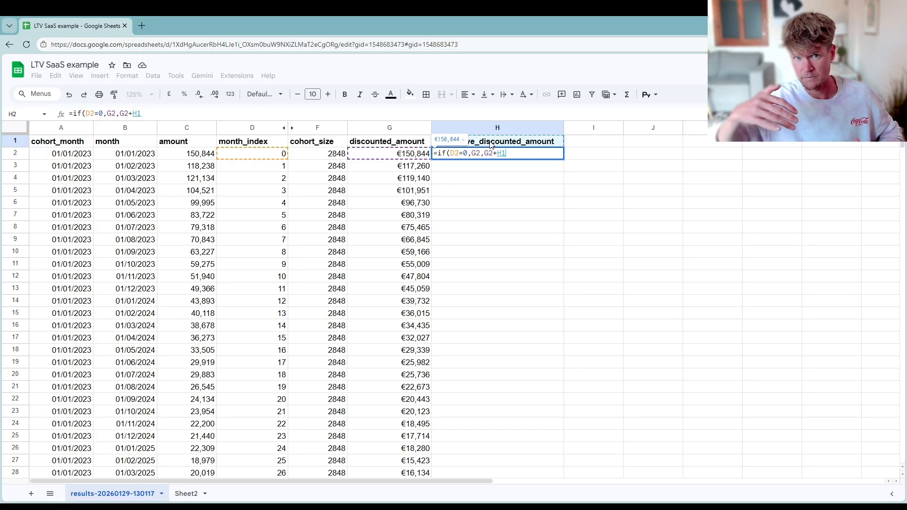
type(")")
key("Return")
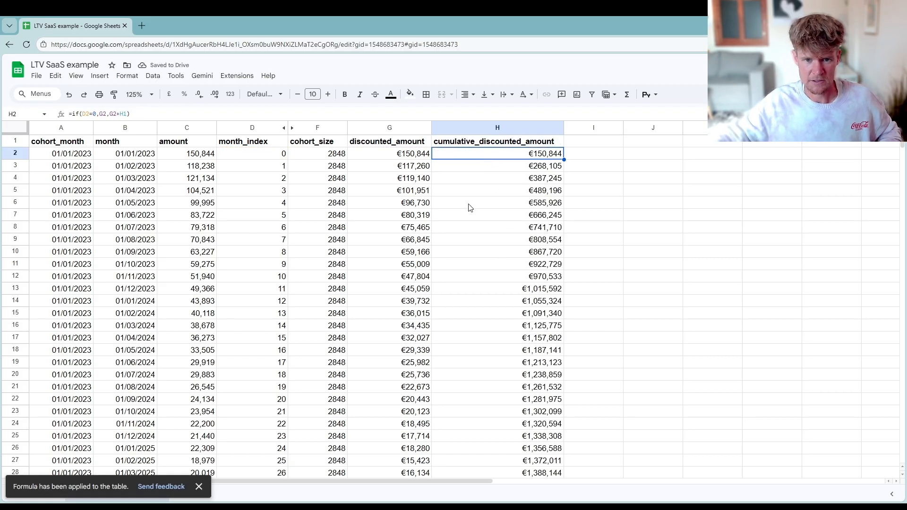
Step: Shade A4:H4 light orange and compare the sum of G2:G4 with the cumulative discounted amount in H4
left_click(413, 183)
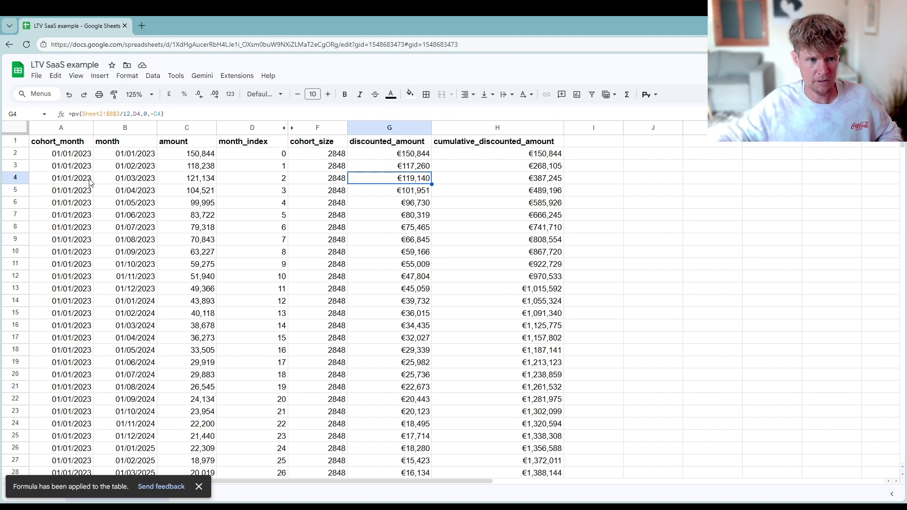
left_click_drag(76, 181, 444, 182)
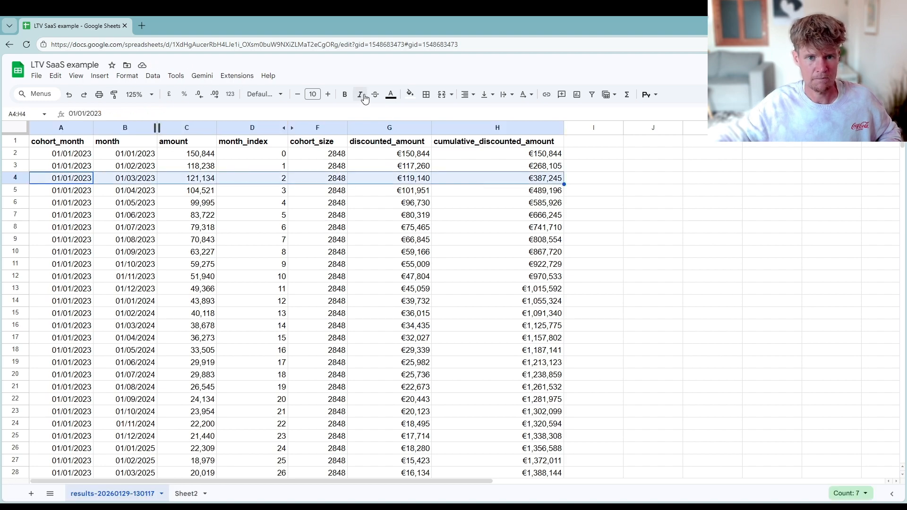
left_click(410, 94)
left_click(433, 161)
left_click(557, 204)
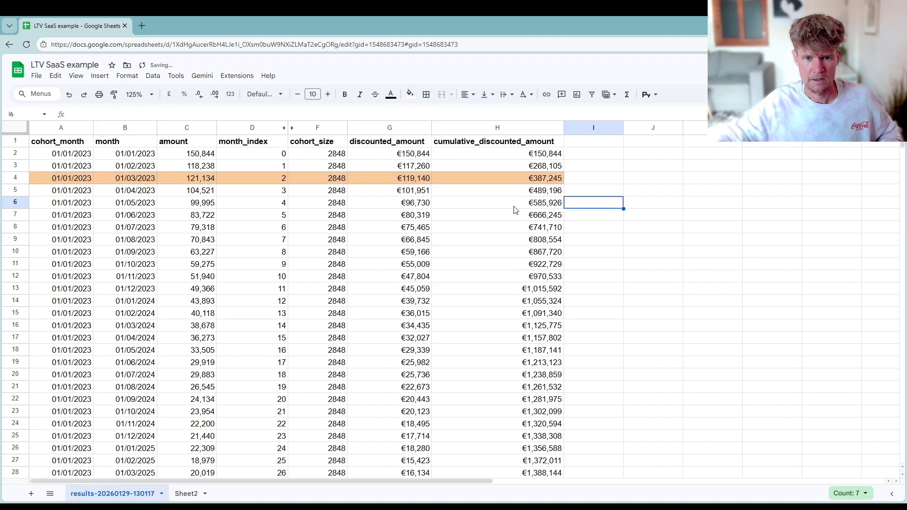
left_click_drag(415, 155, 413, 183)
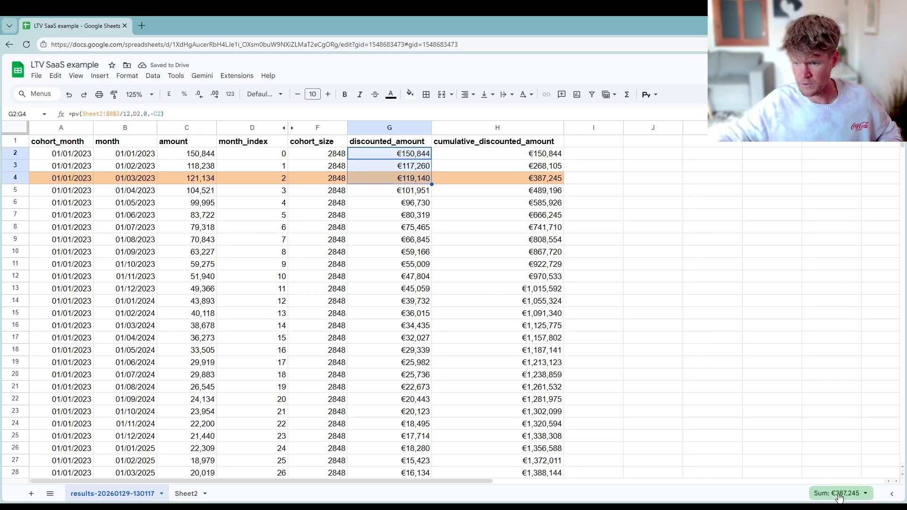
left_click(510, 180)
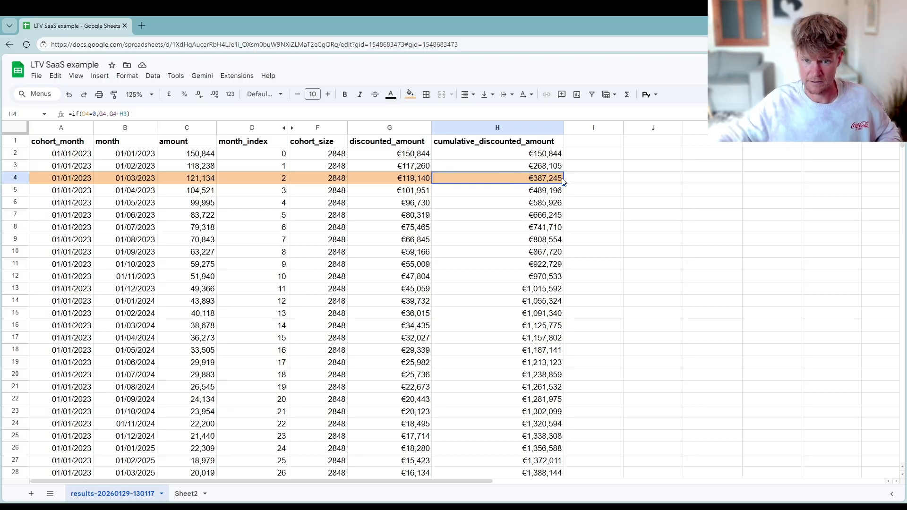
Step: Shade A38:H38 grey and compare the discounted and cumulative discounted amounts at the start of the February 2023 cohort
scroll(502, 246, "down", 10)
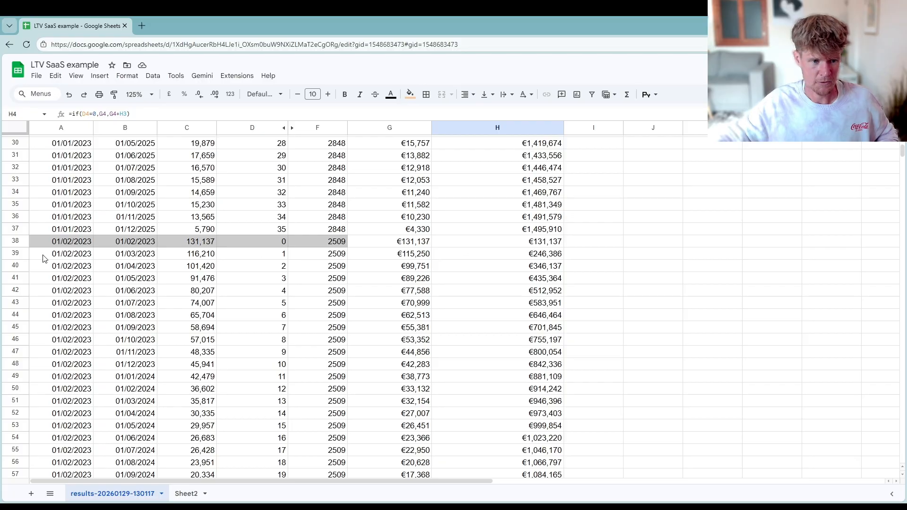
left_click_drag(53, 242, 506, 242)
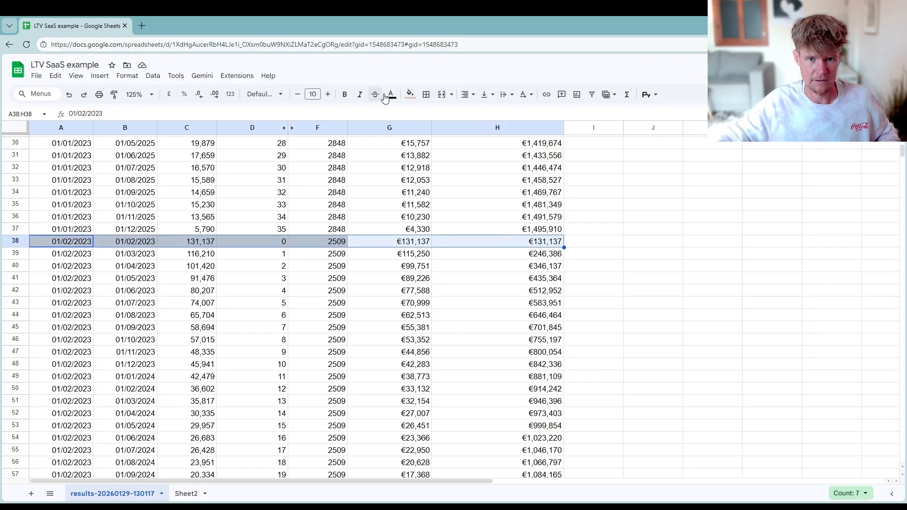
left_click(410, 95)
left_click(459, 128)
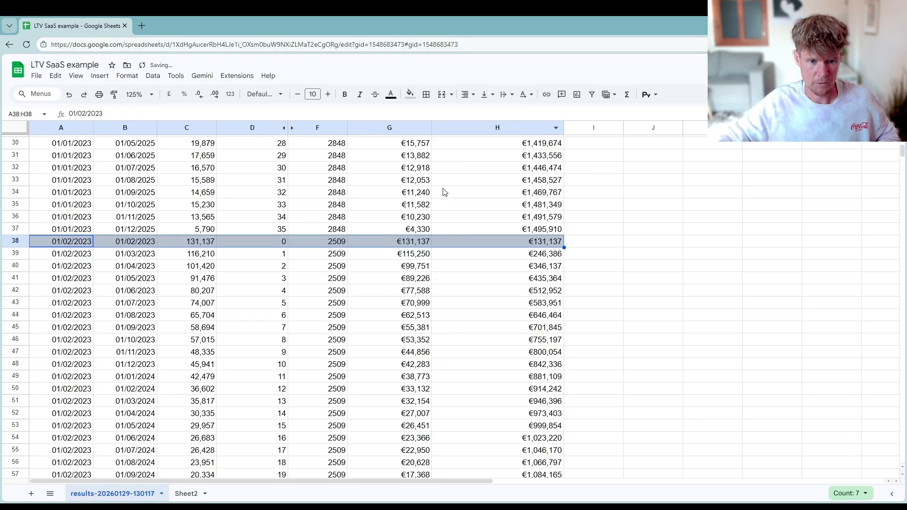
left_click(619, 256)
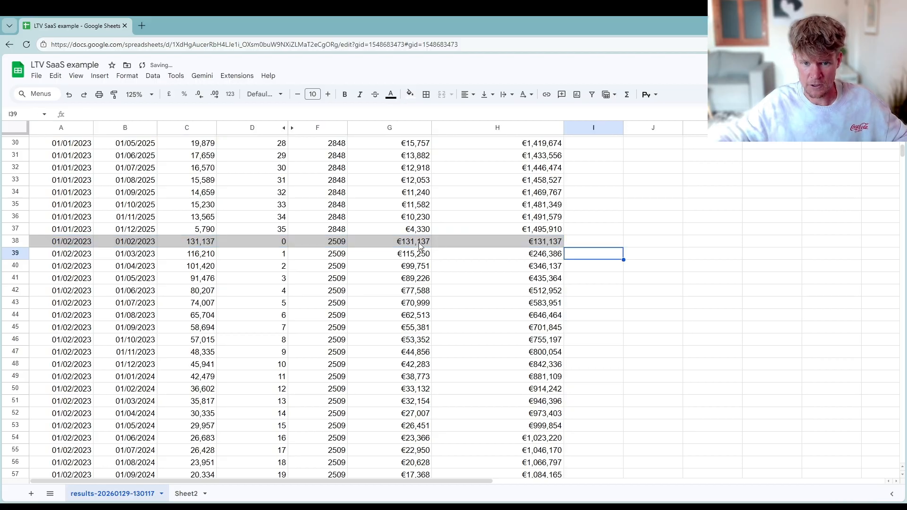
left_click_drag(419, 242, 520, 241)
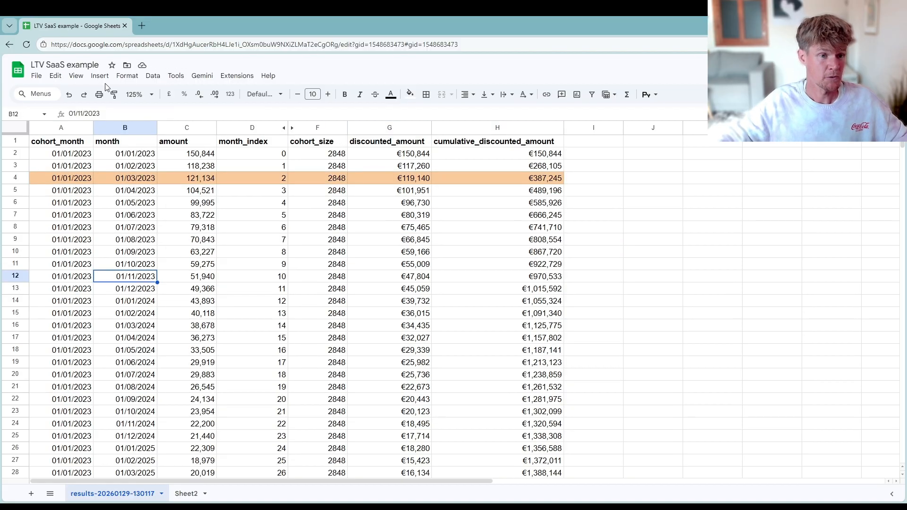
Step: Create a pivot table on a new sheet from the results data range A1:H725
left_click(126, 76)
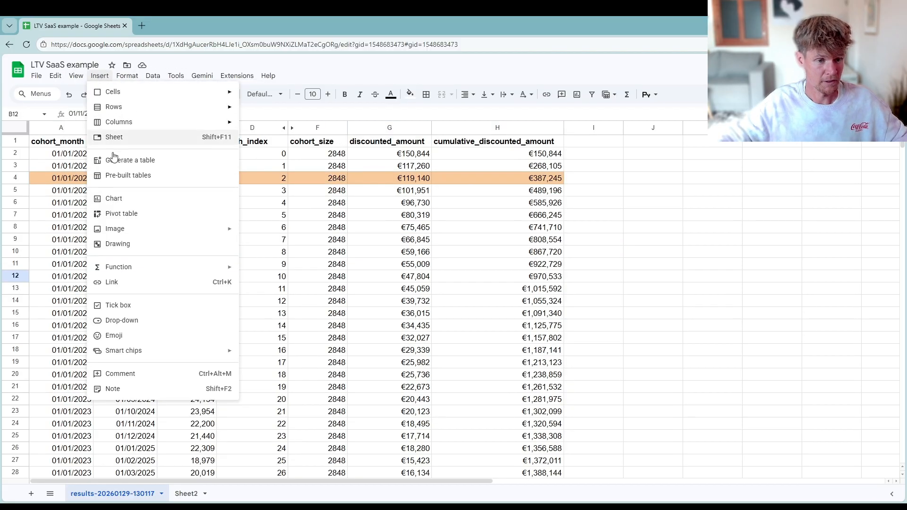
left_click(121, 213)
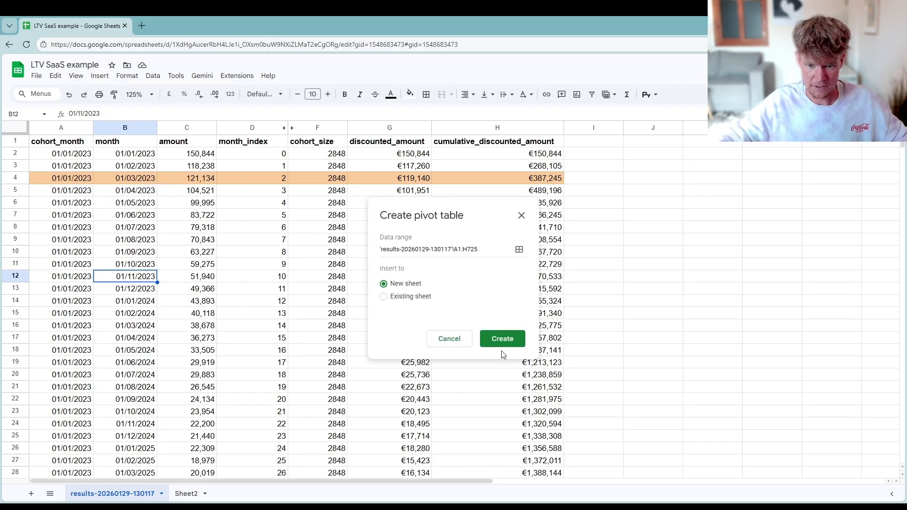
left_click(500, 339)
left_click(68, 161)
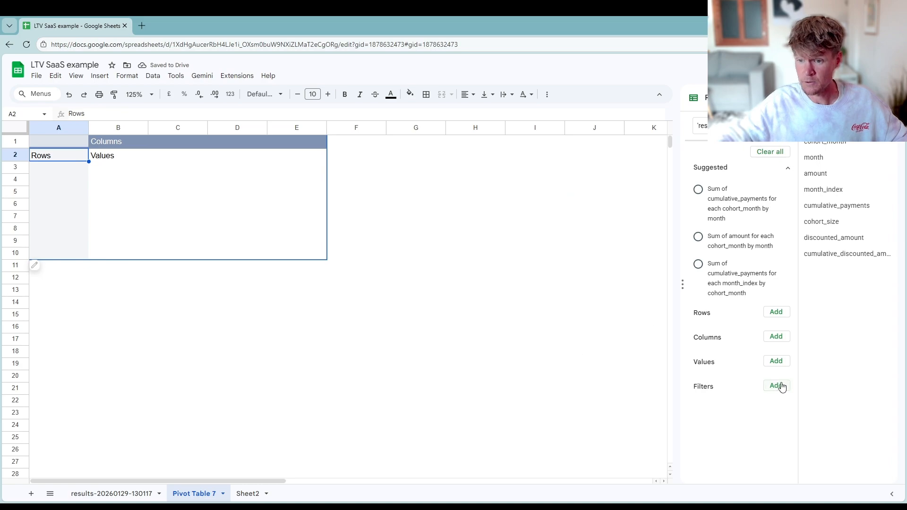
Step: Add a calculated field to the pivot table's values with the formula =cumulative_discounted_amount/cohort_size
left_click(776, 361)
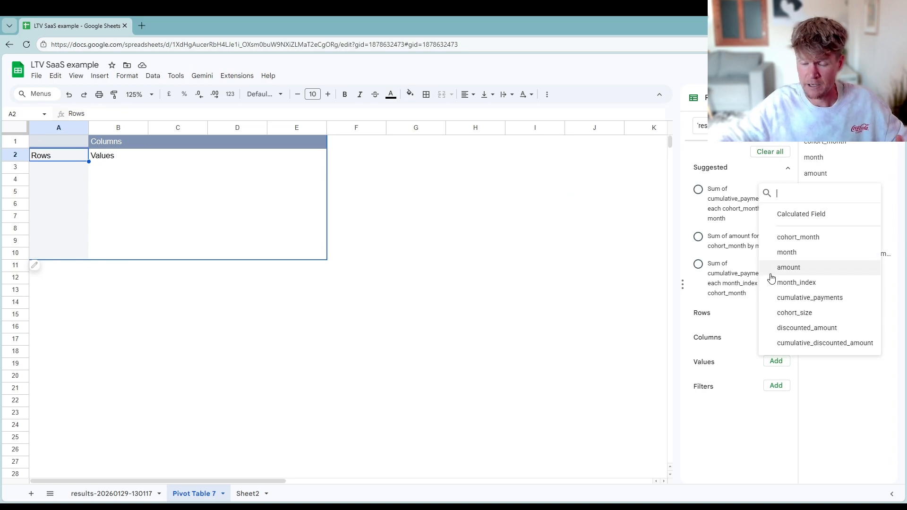
left_click(809, 215)
key("BackSpace")
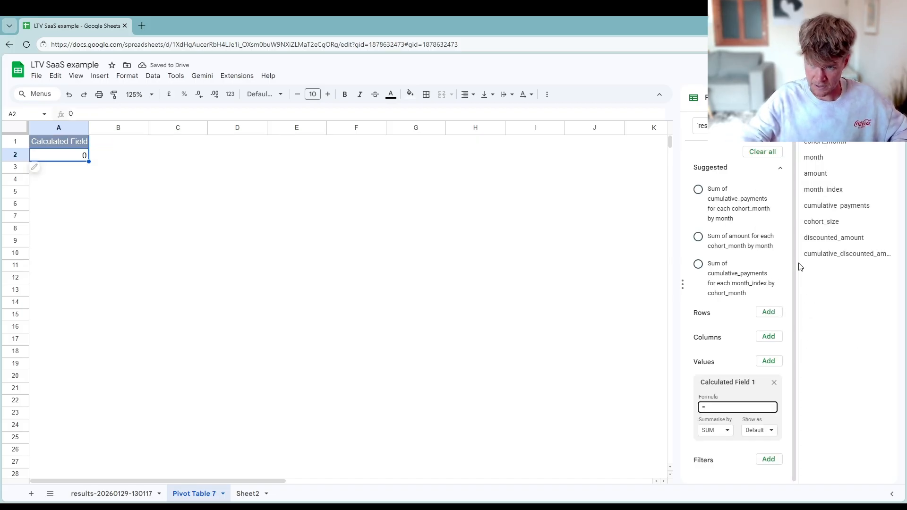
type("cumulatv")
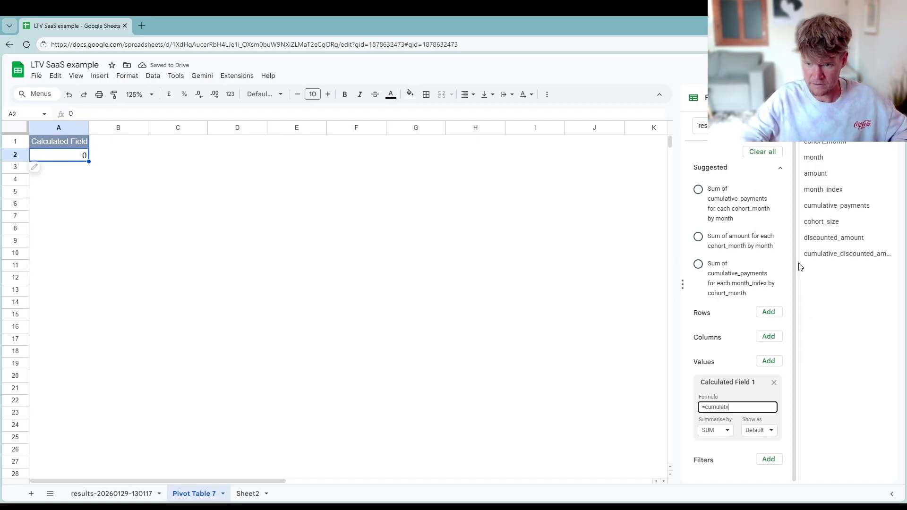
key("BackSpace")
type("ive_dis")
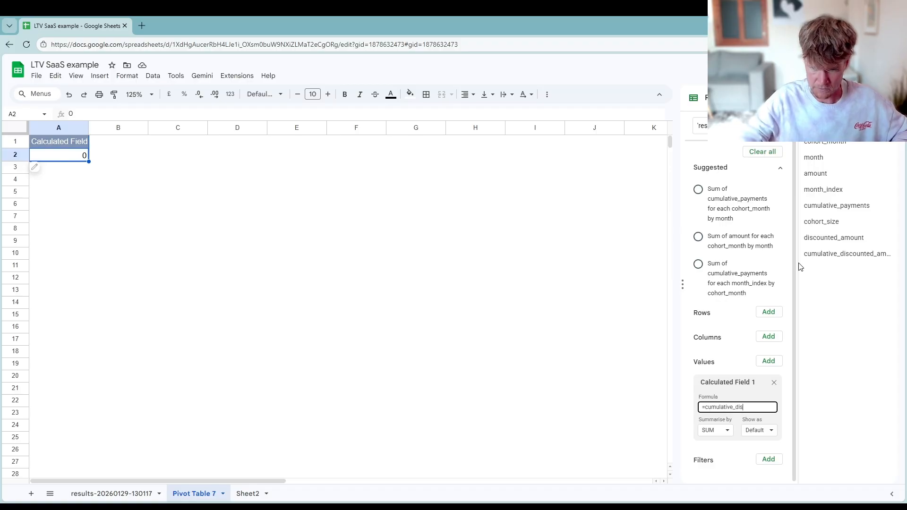
type("counted_amount/cohort_size")
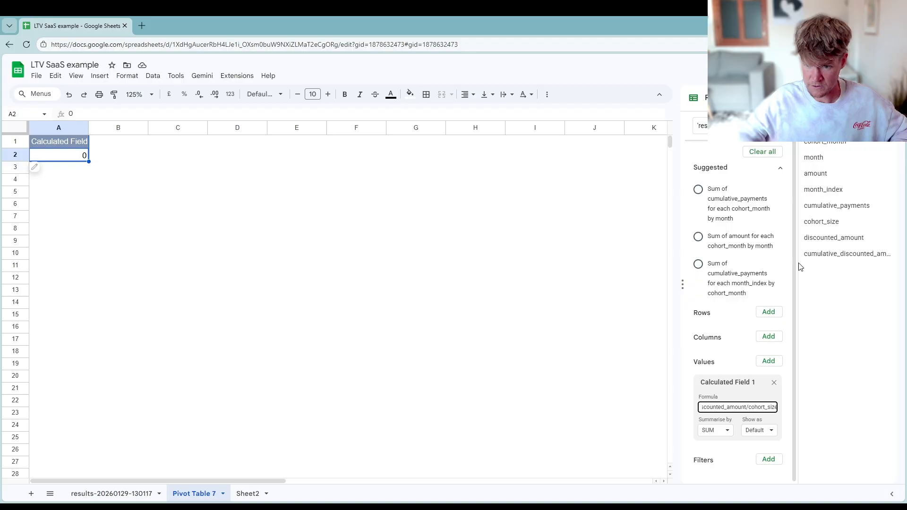
key("Return")
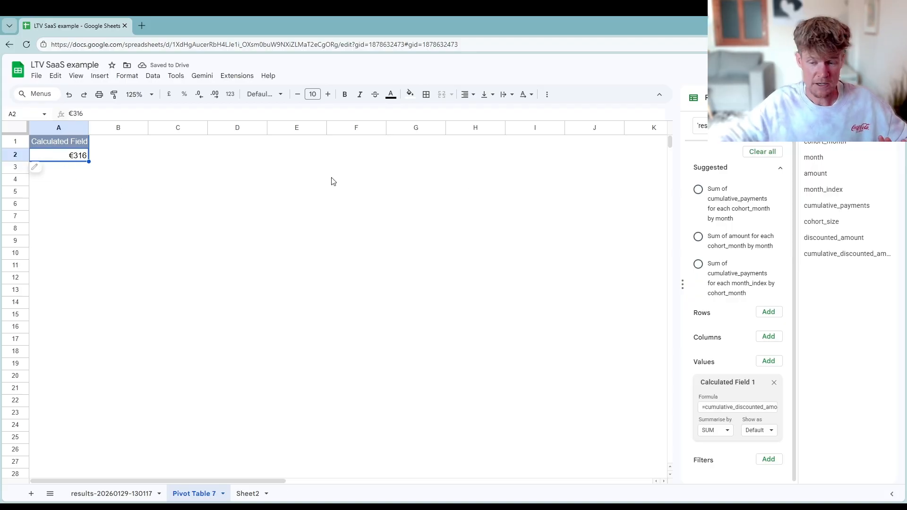
Step: Add cohort_month as the pivot table's rows and month_index as its columns
left_click(769, 312)
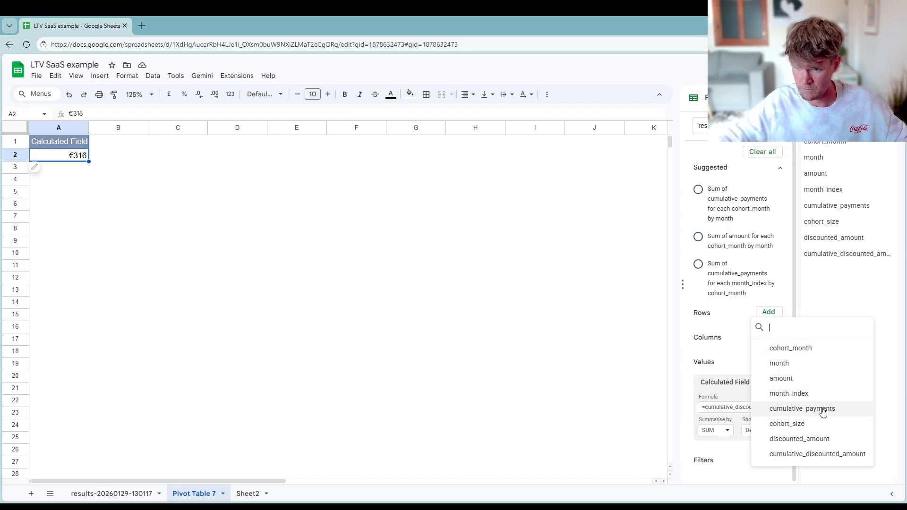
left_click(791, 349)
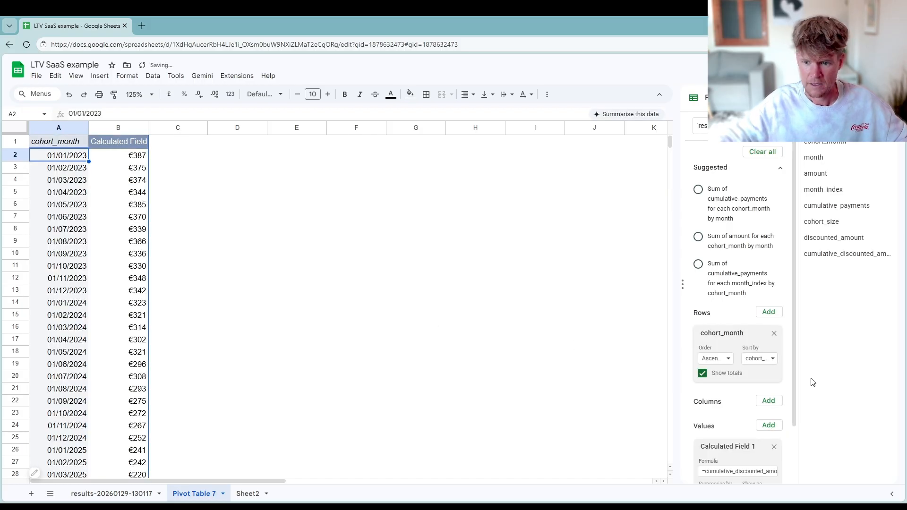
left_click(771, 402)
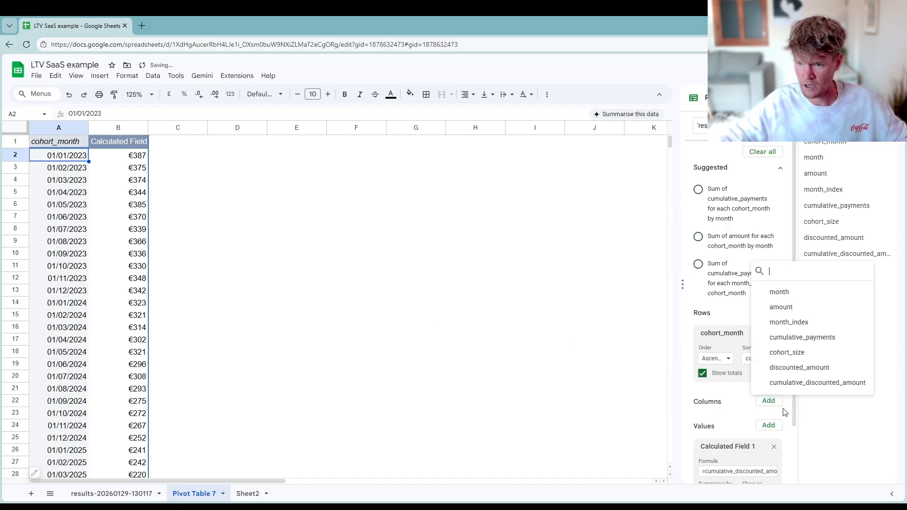
left_click(792, 321)
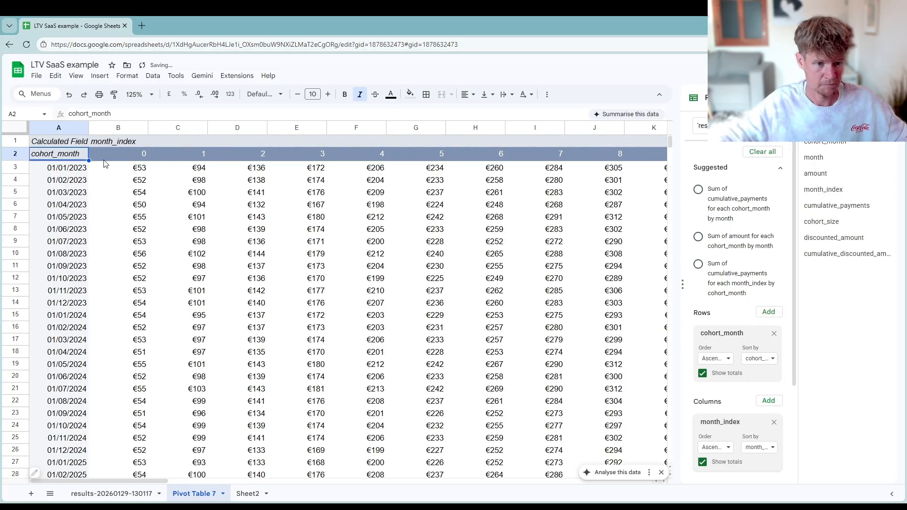
Step: Examine how the discounted value per customer accumulates across month indexes, focusing on the January 2023 cohort in B3:J3
left_click(194, 219)
left_click_drag(133, 169, 267, 277)
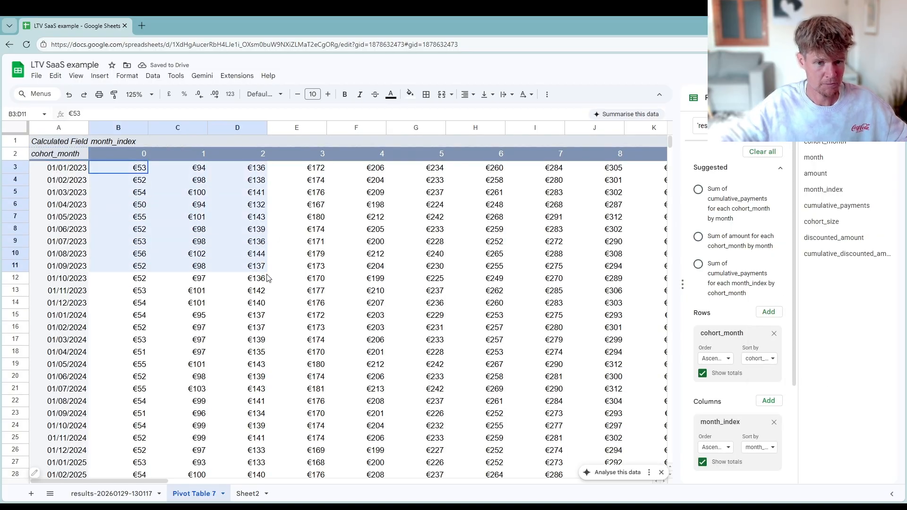
left_click(296, 327)
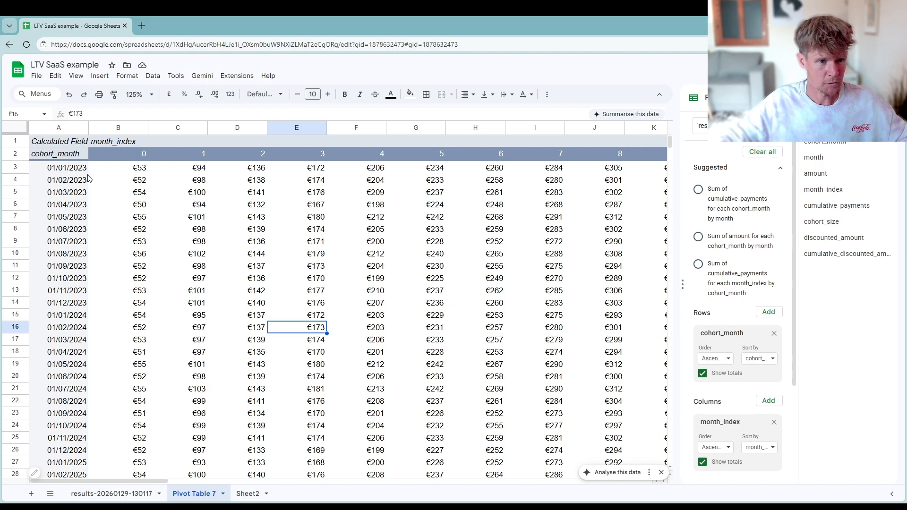
left_click(47, 173)
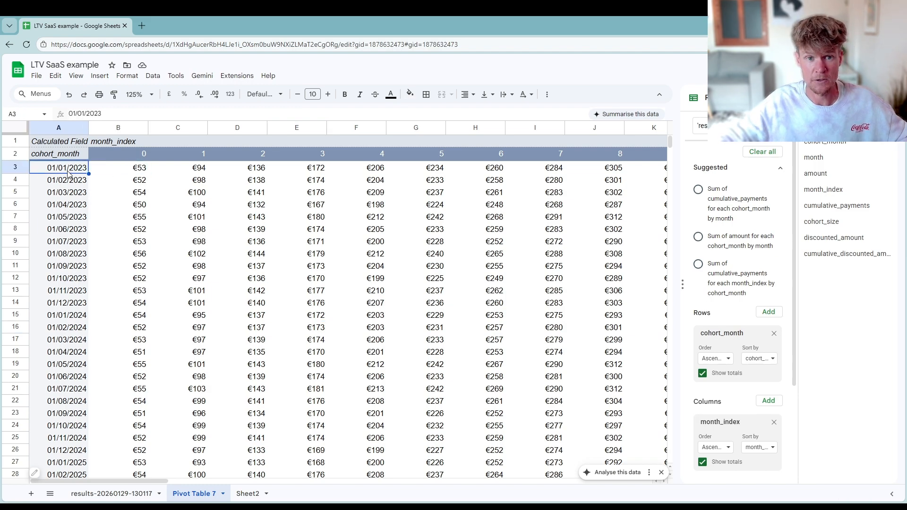
left_click(118, 172)
left_click(131, 156)
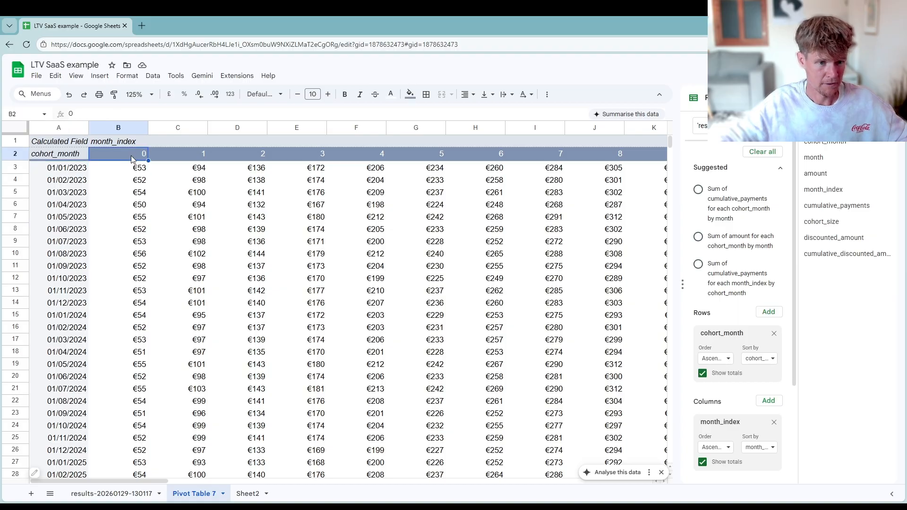
left_click(134, 171)
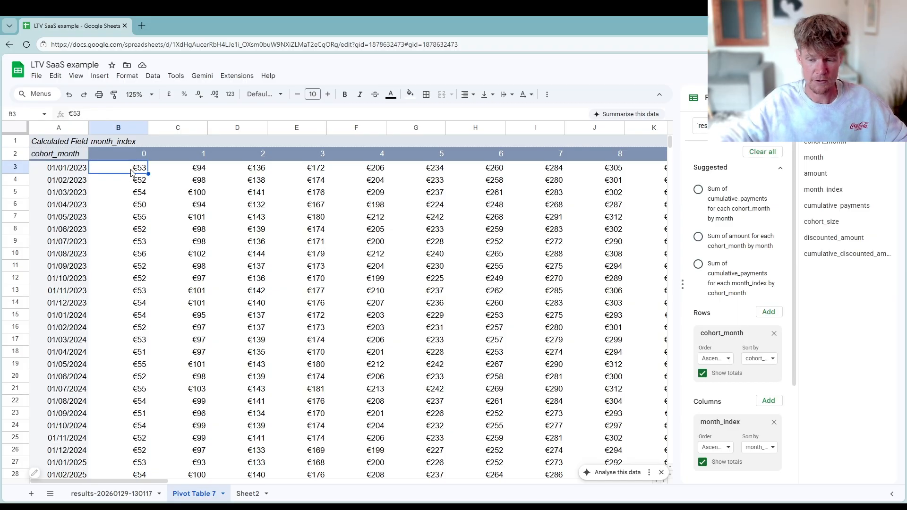
left_click_drag(128, 169, 614, 169)
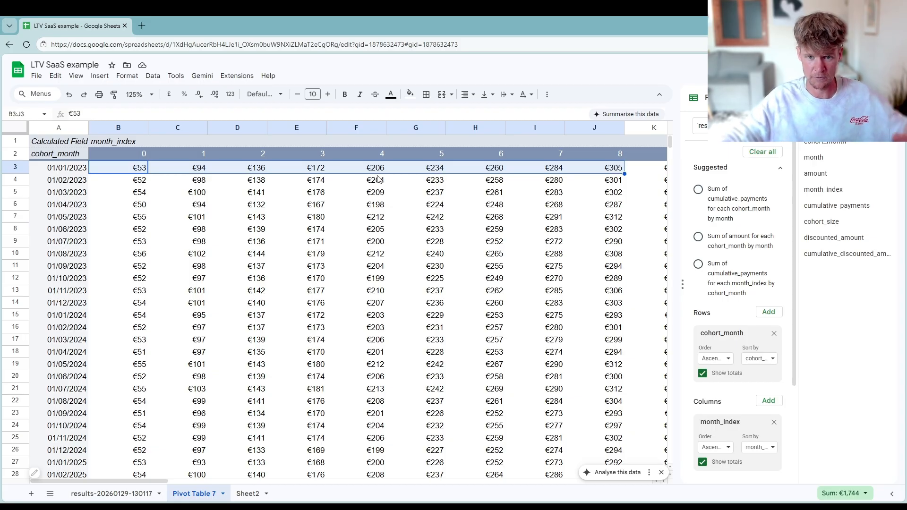
left_click(140, 172)
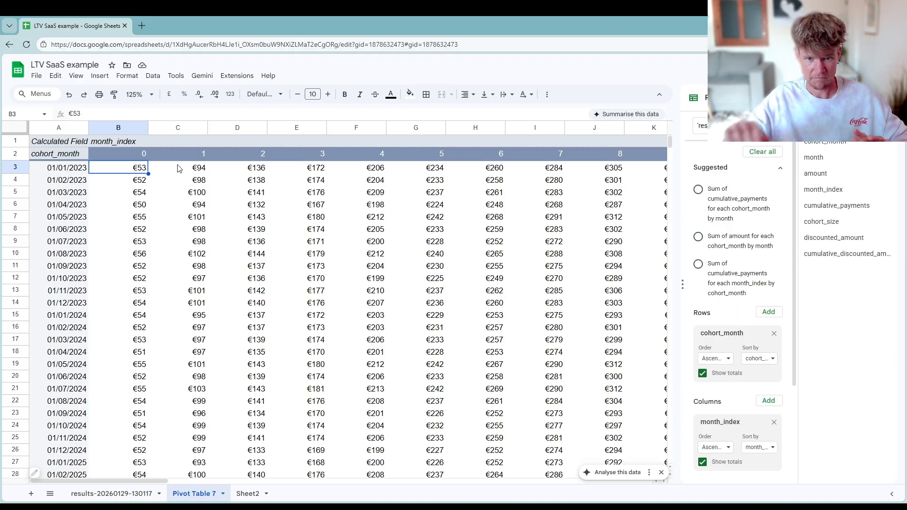
left_click(55, 158)
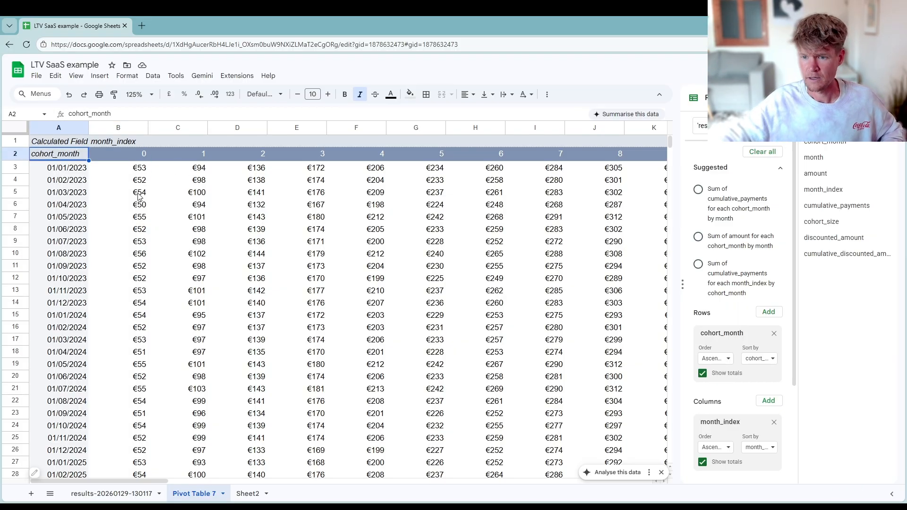
Step: Turn off the totals for both cohort_month and month_index in the pivot table
left_click(703, 373)
scroll(719, 363, "down", 3)
left_click(702, 333)
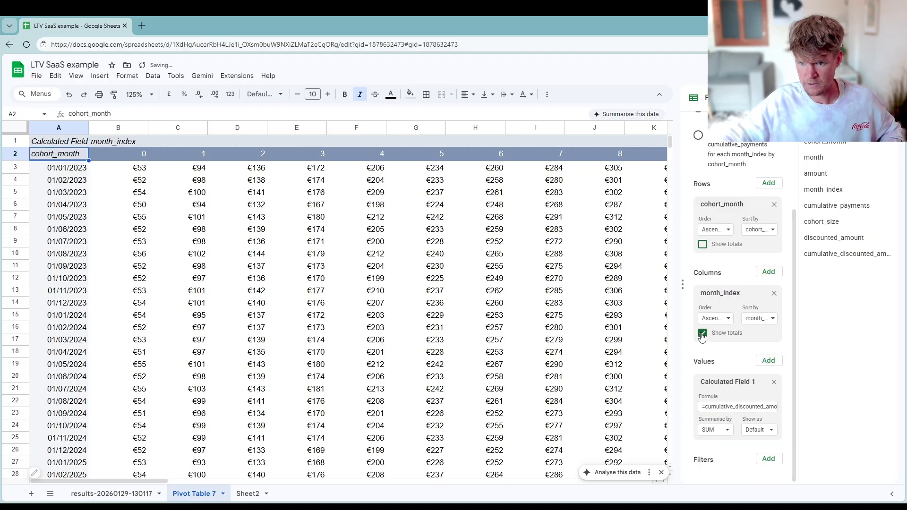
Step: Insert a line chart from the pivot table range A2:AK38 and move it slightly up over the data
key("ctrl+shift+Right")
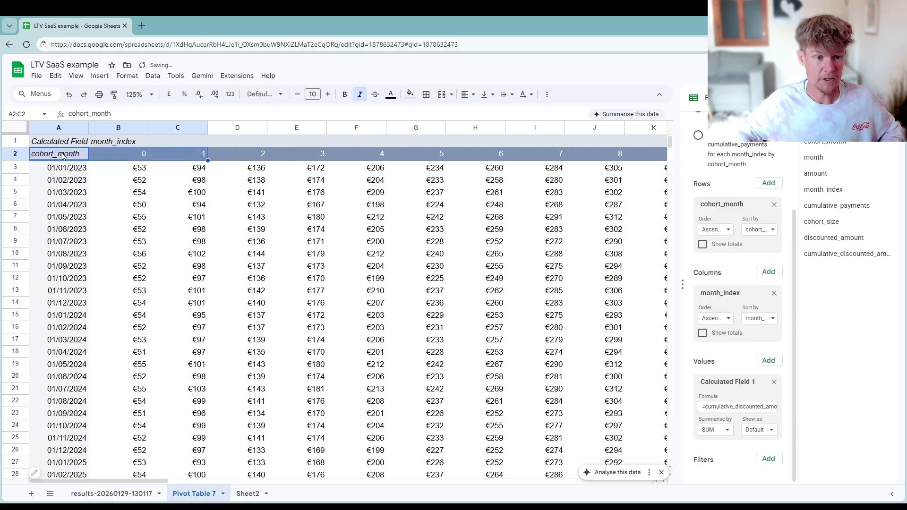
key("ctrl+shift+Down")
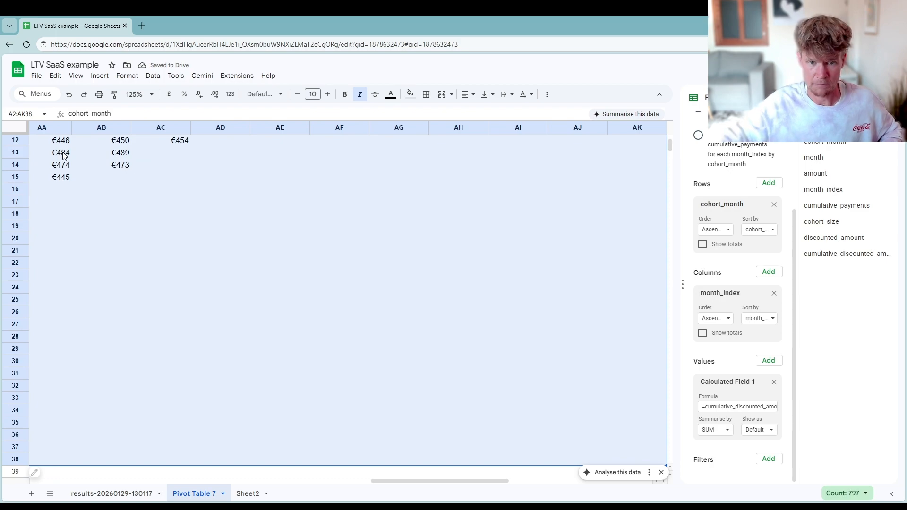
left_click_drag(385, 485, 52, 484)
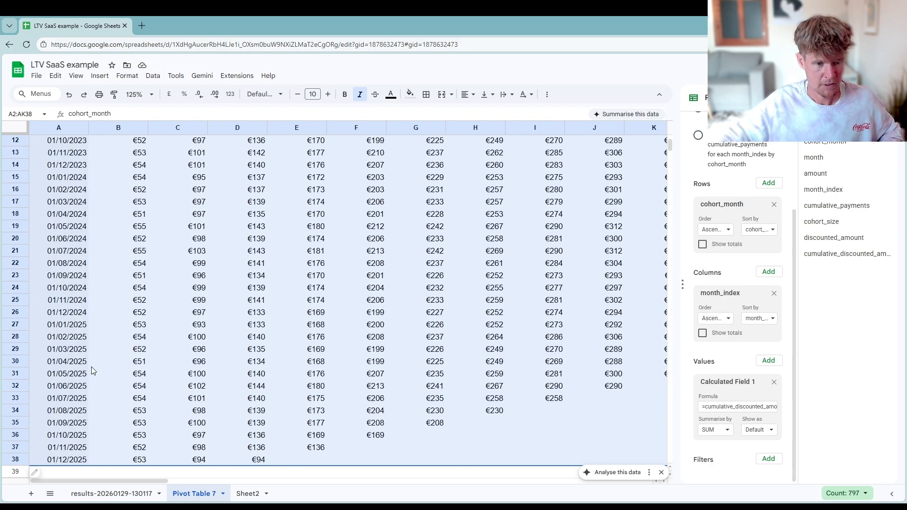
scroll(94, 368, "up", 4)
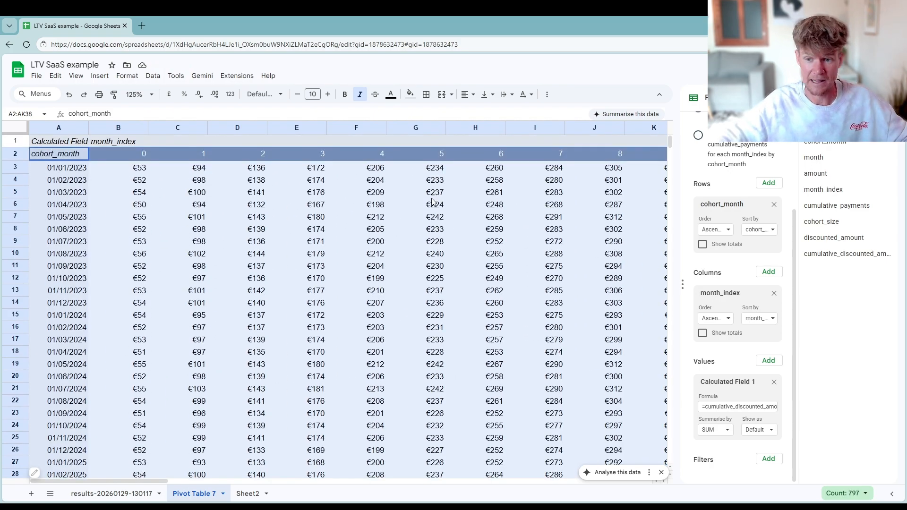
left_click(100, 75)
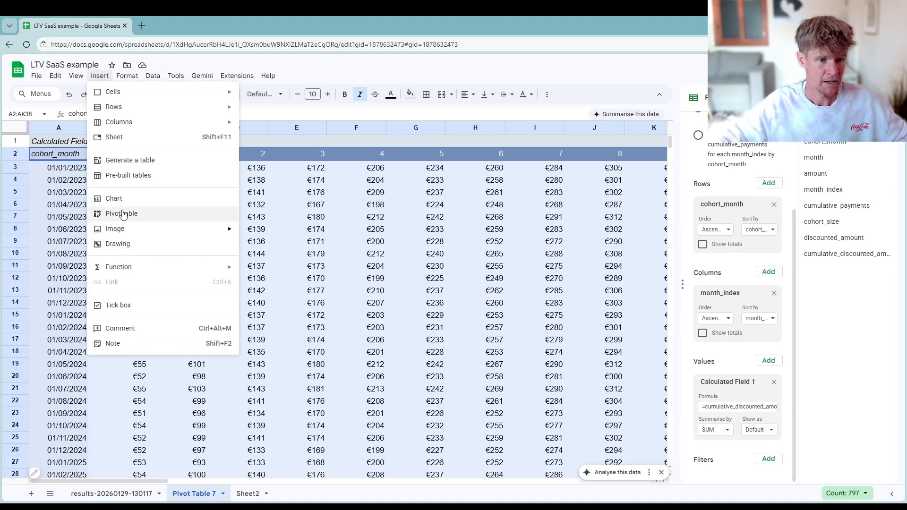
left_click(114, 199)
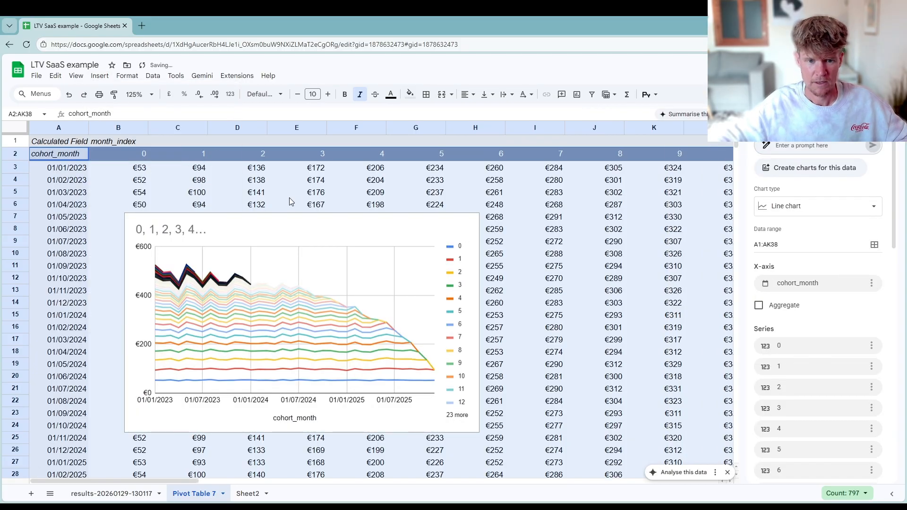
left_click_drag(279, 224, 293, 192)
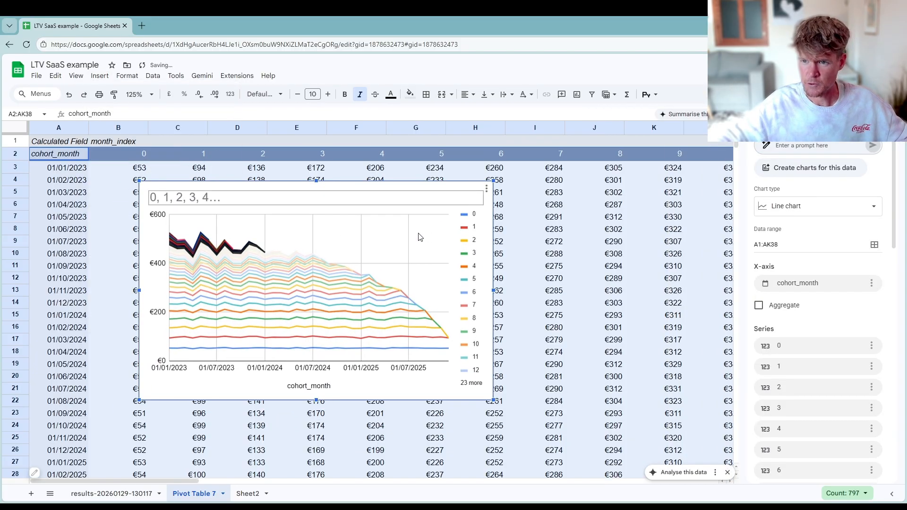
Step: Set the chart's data range to A2:AK38 and switch its rows and columns so each cohort becomes a series
left_click(762, 252)
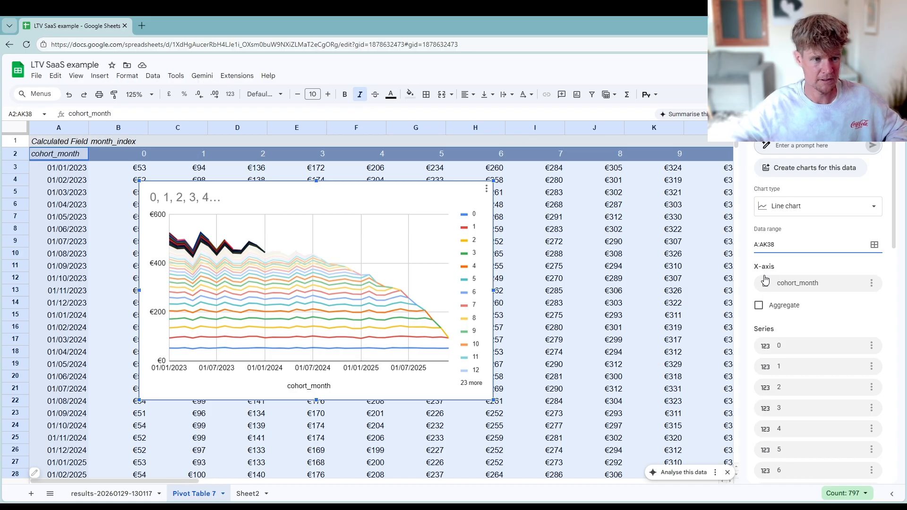
type("2")
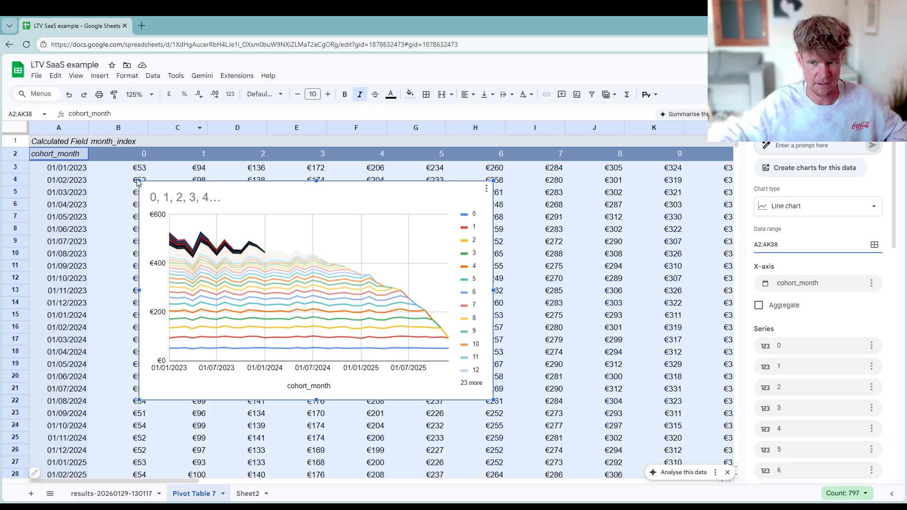
left_click(789, 233)
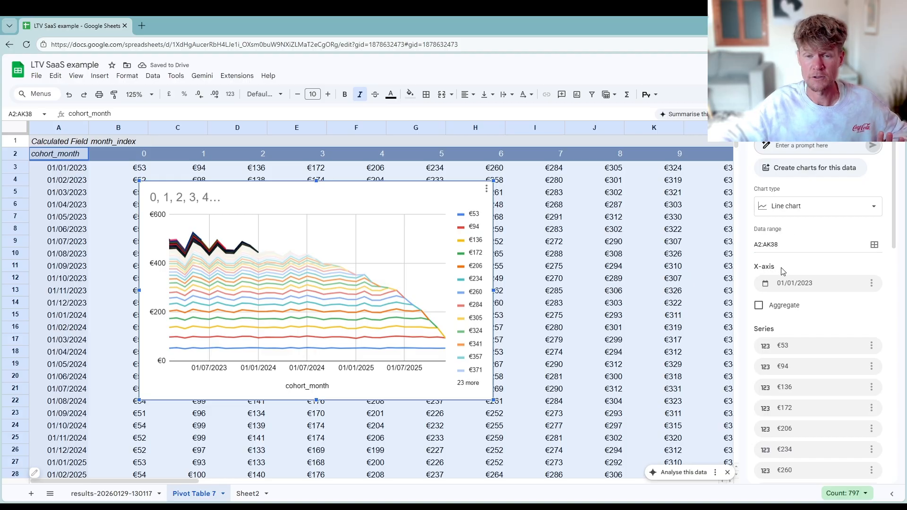
scroll(805, 284, "down", 15)
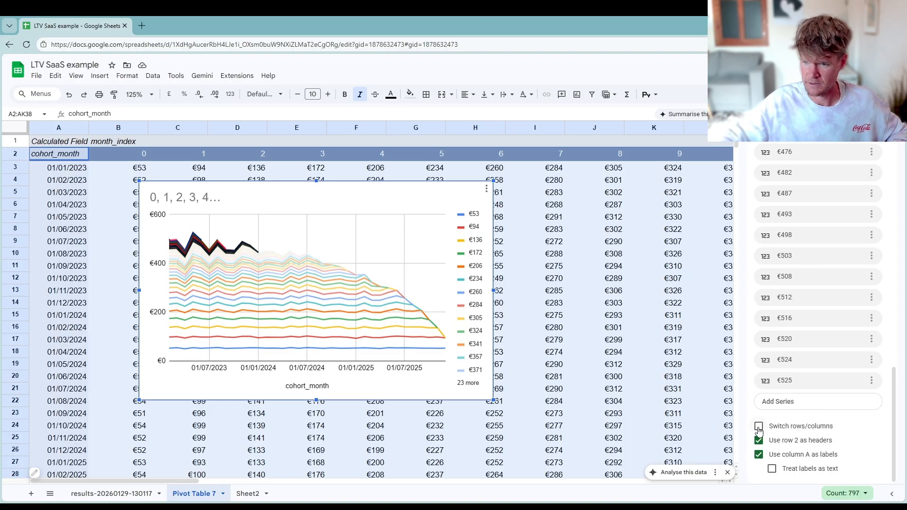
left_click(758, 427)
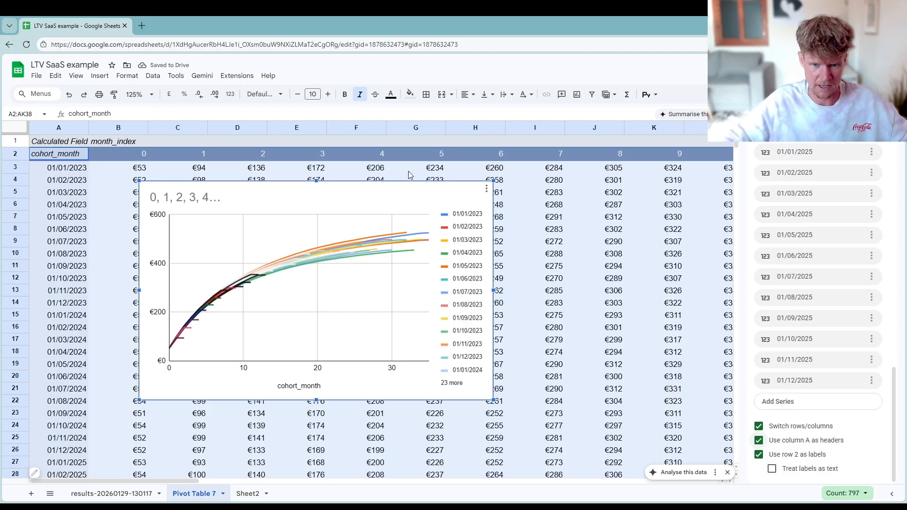
Step: Reposition and enlarge the line chart, and delete its title
left_click_drag(368, 195, 356, 180)
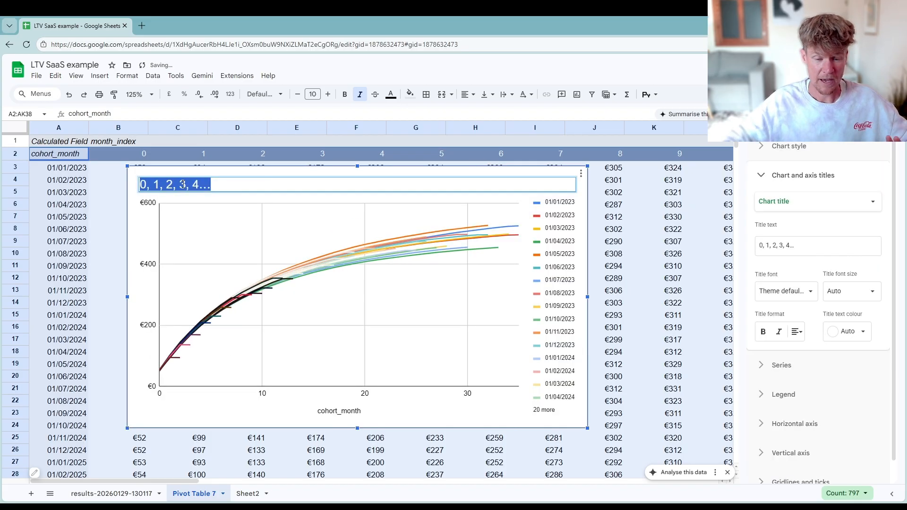
key("Delete")
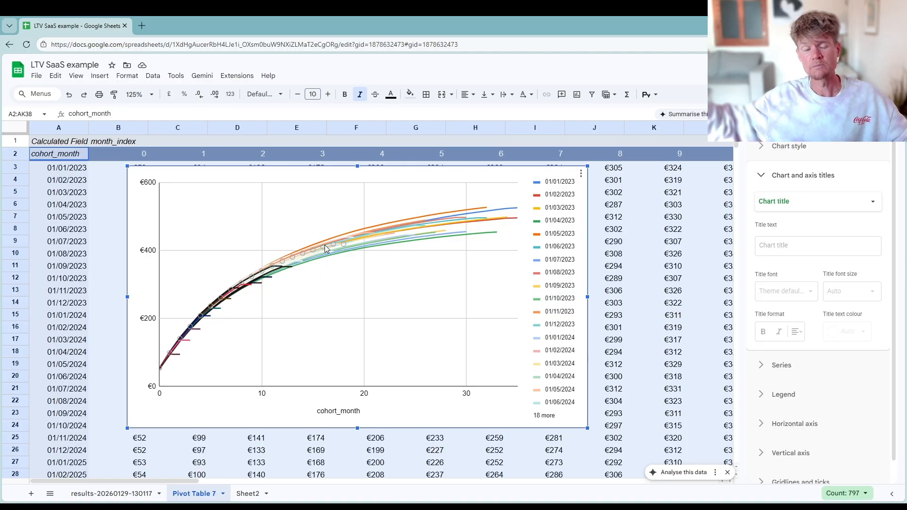
Step: Compare the 01/04/2023 and 01/05/2023 cohort curves in the line chart
left_click(389, 288)
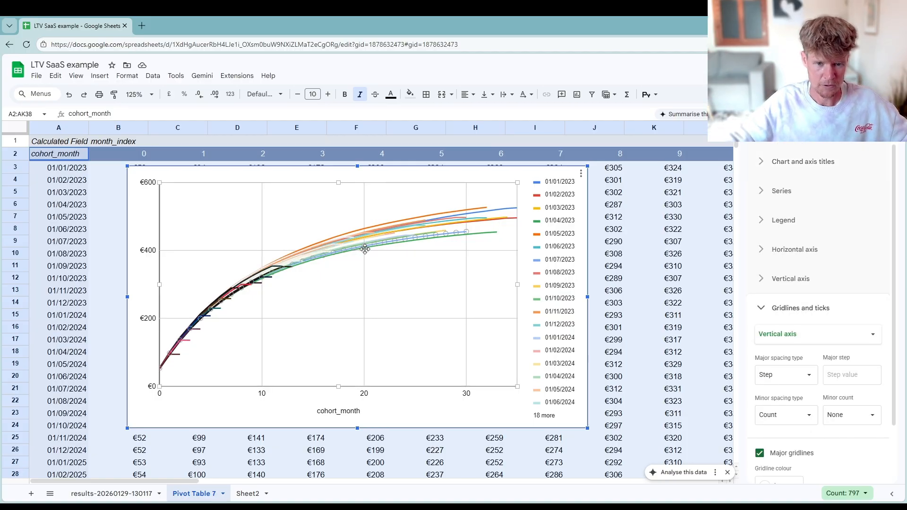
left_click(490, 235)
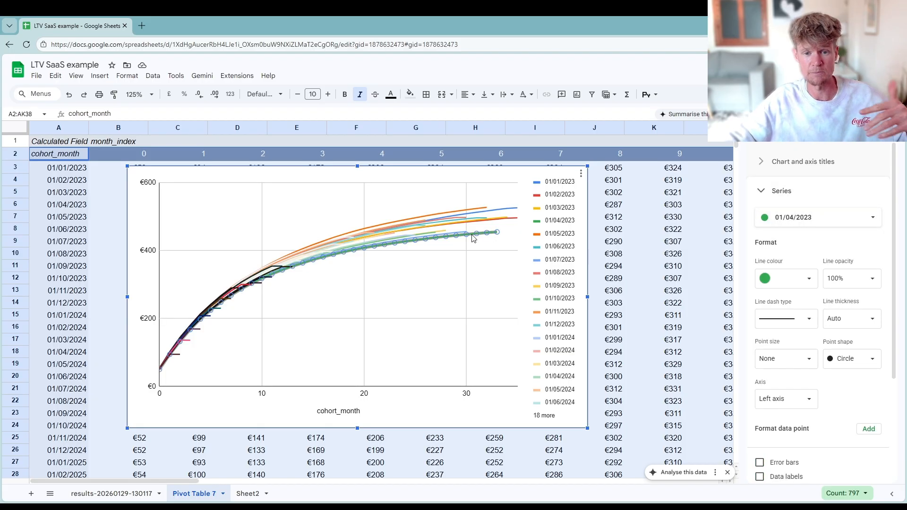
left_click(373, 226)
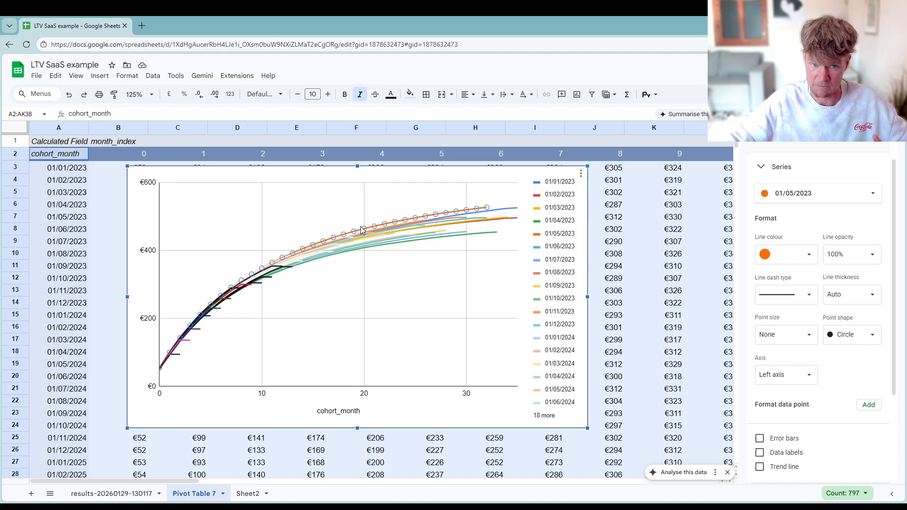
left_click(355, 213)
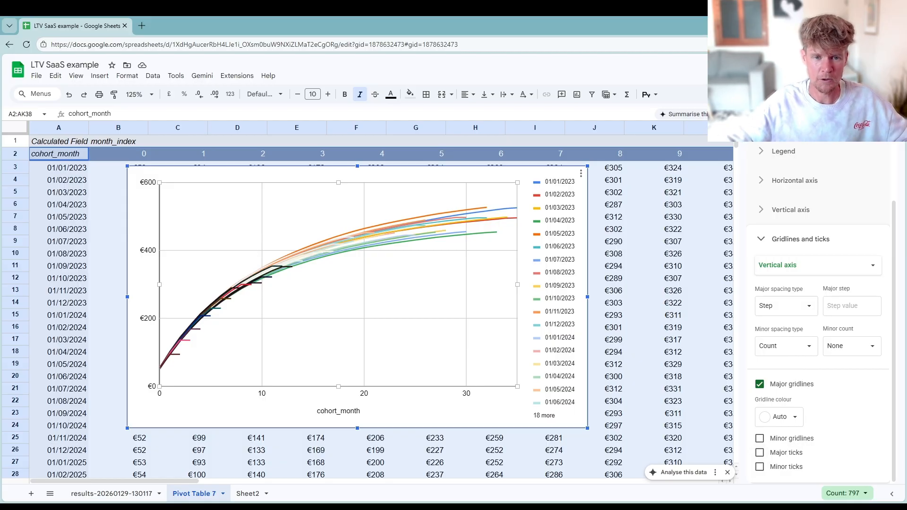
Step: Move the chart up to start at the month_index header row, and duplicate the Pivot Table 7 sheet
left_click_drag(319, 176, 326, 163)
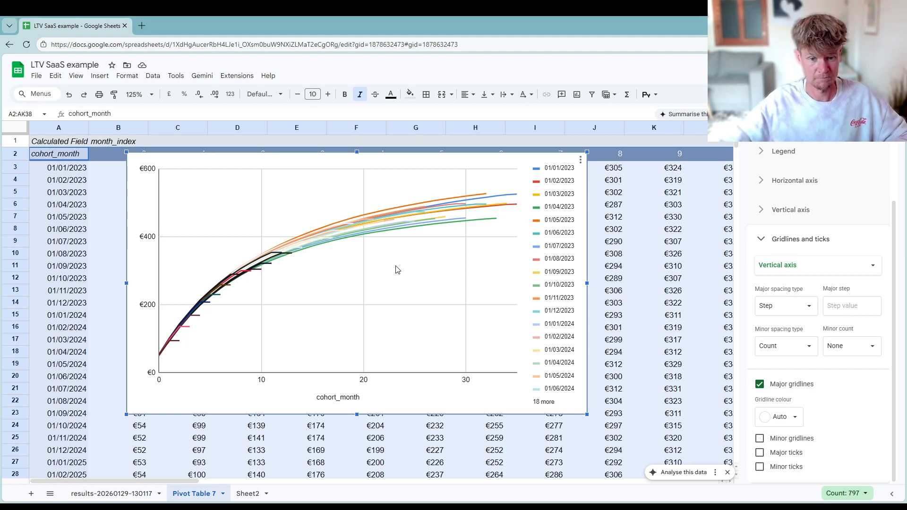
left_click(650, 267)
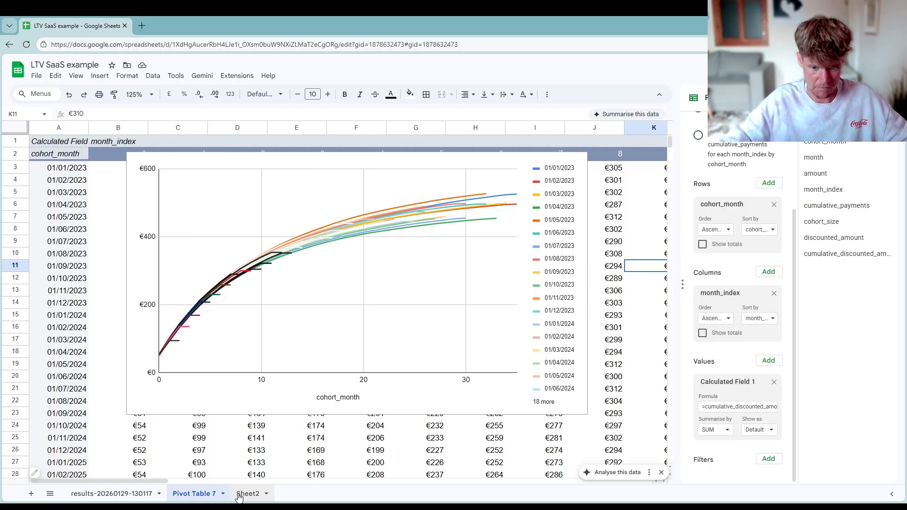
right_click(188, 495)
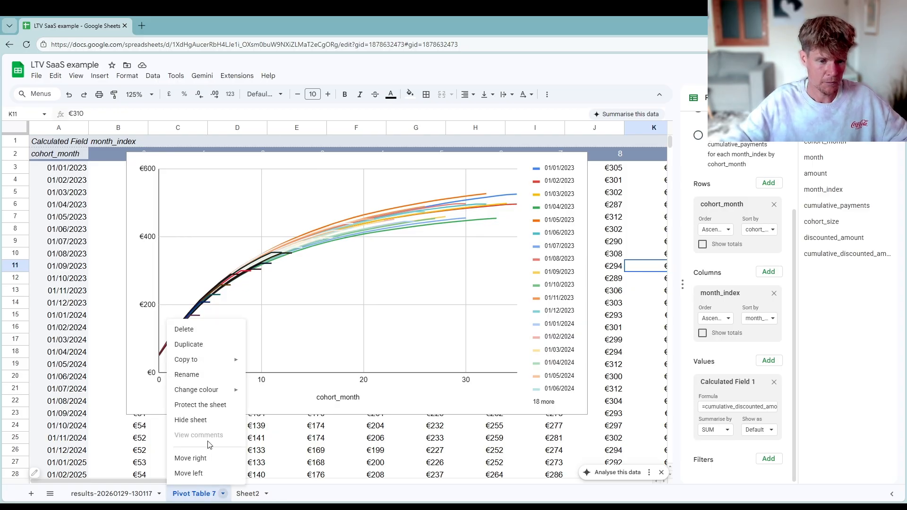
left_click(211, 345)
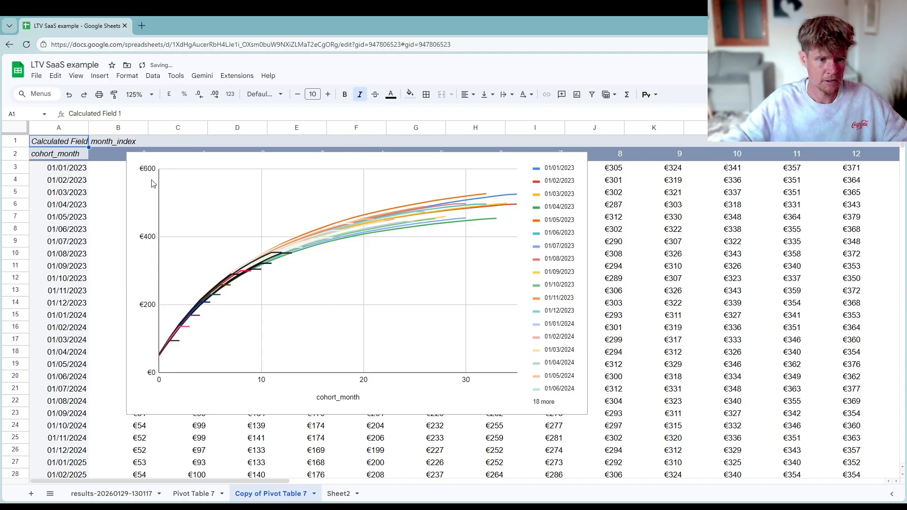
Step: Delete the line chart from the copied pivot sheet and add a month_index filter to its pivot table
left_click(152, 181)
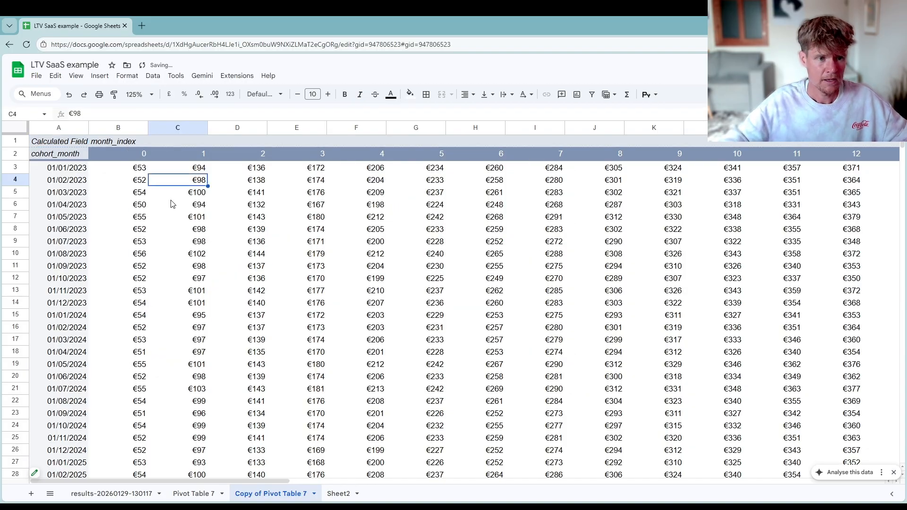
left_click(52, 473)
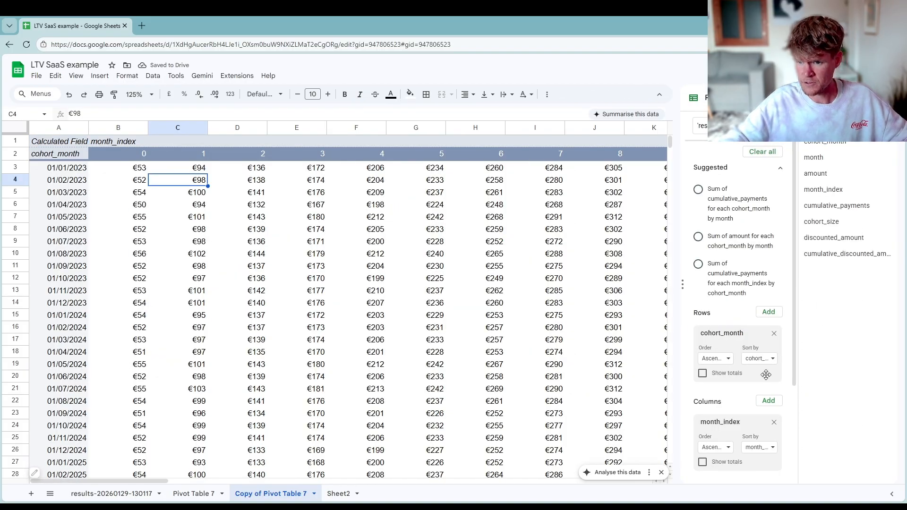
scroll(766, 375, "down", 3)
left_click(768, 460)
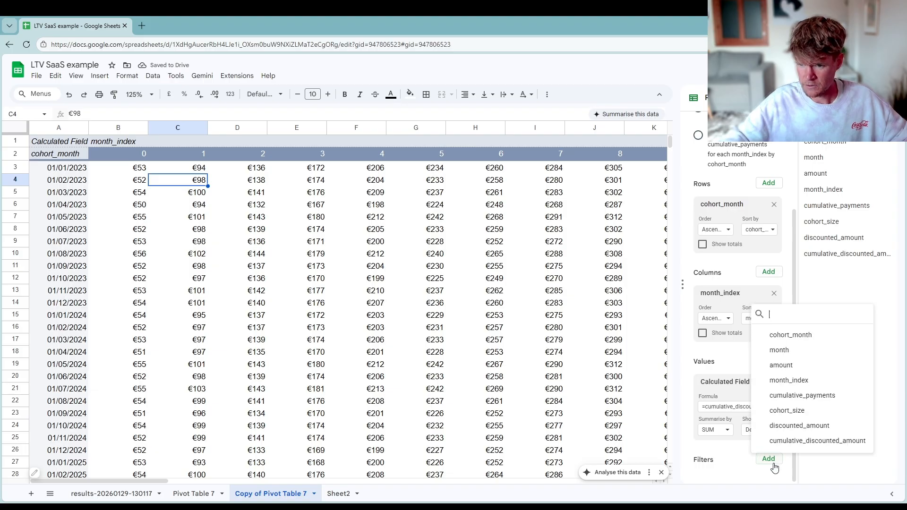
left_click(788, 380)
left_click(738, 465)
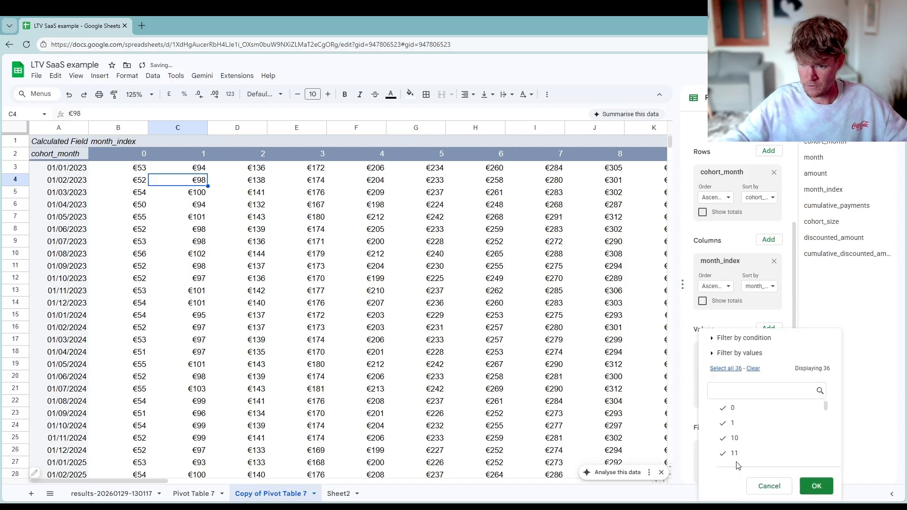
Step: Restrict the month_index filter to the single value 24
left_click(751, 391)
type("2")
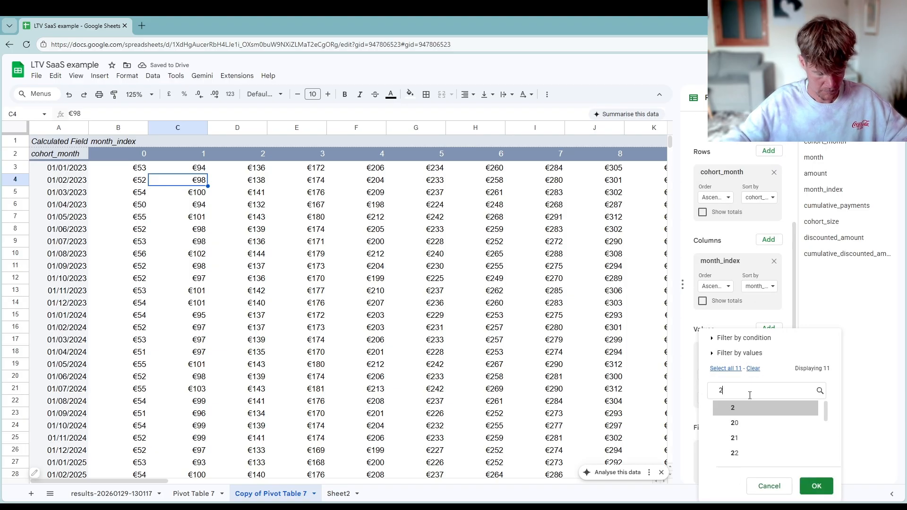
type("4")
left_click(737, 409)
left_click(816, 486)
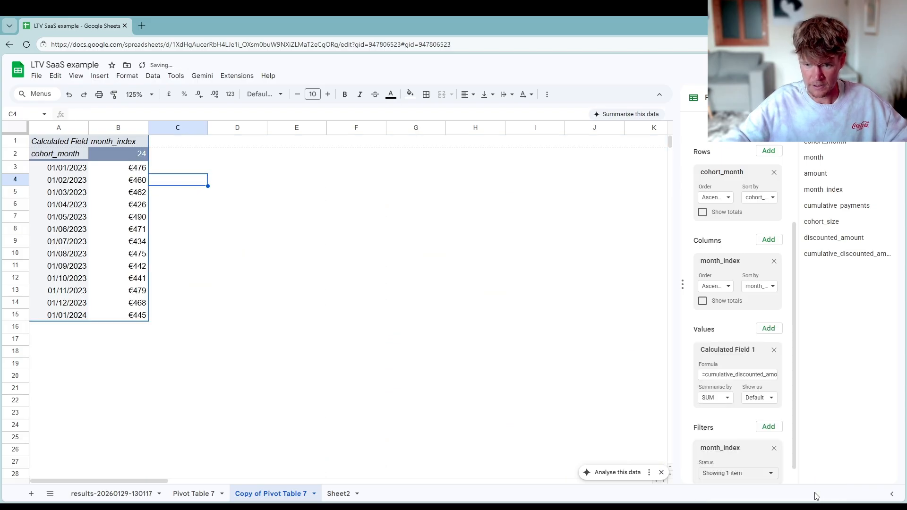
Step: Examine which cohorts have a month 24 value and compare their lifetime values in the filtered pivot table
left_click(232, 215)
left_click_drag(76, 167, 85, 242)
left_click(243, 257)
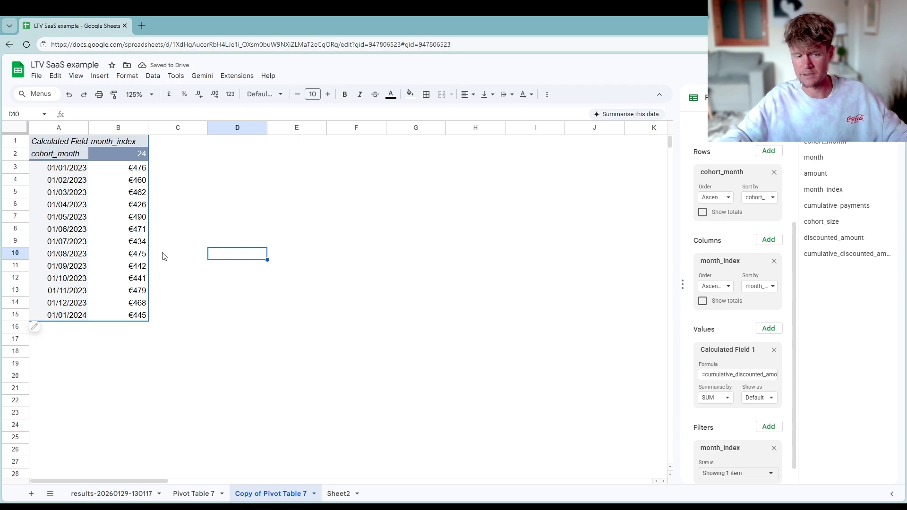
left_click(206, 314)
left_click(211, 343)
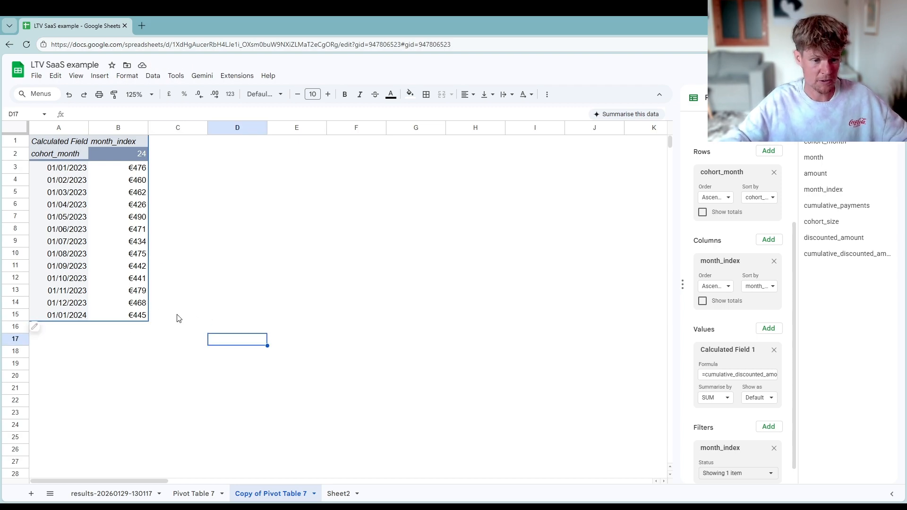
left_click(218, 219)
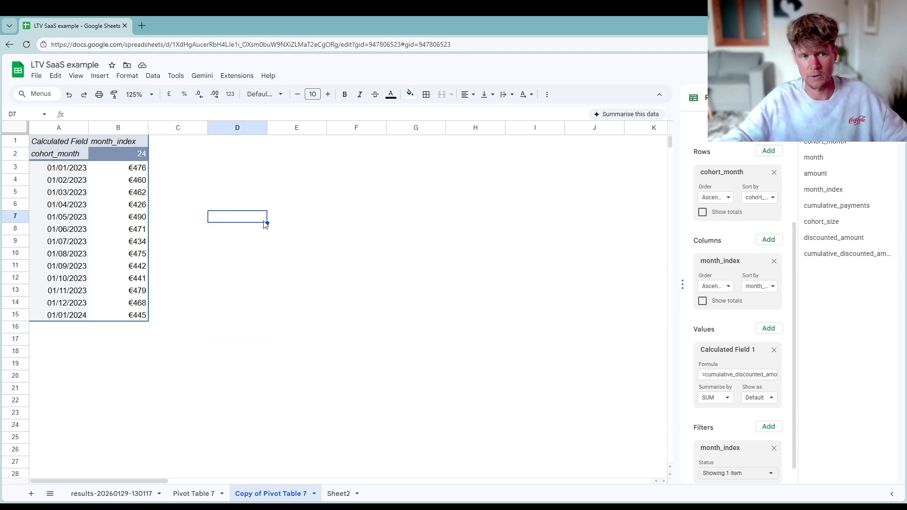
left_click(126, 295)
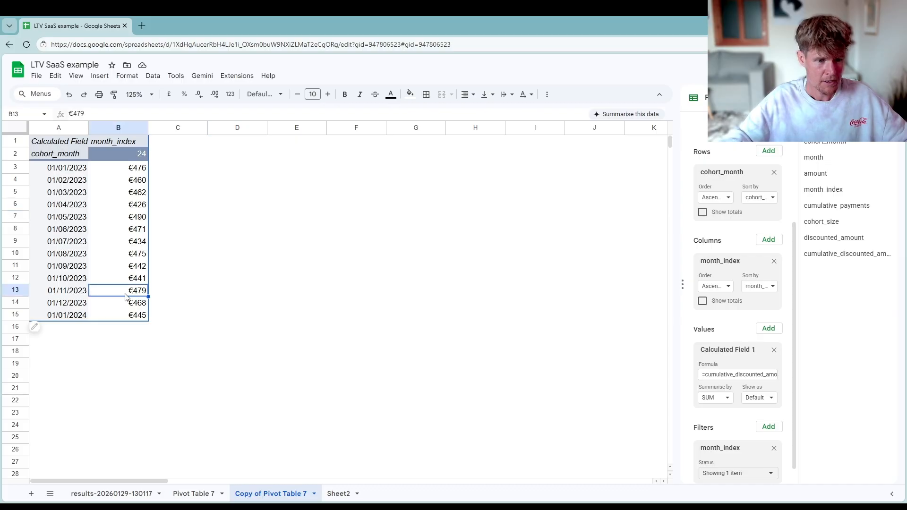
Step: Show totals for the cohort_month rows and compare the month 24 grand total with the individual cohort values
left_click(703, 302)
left_click(703, 301)
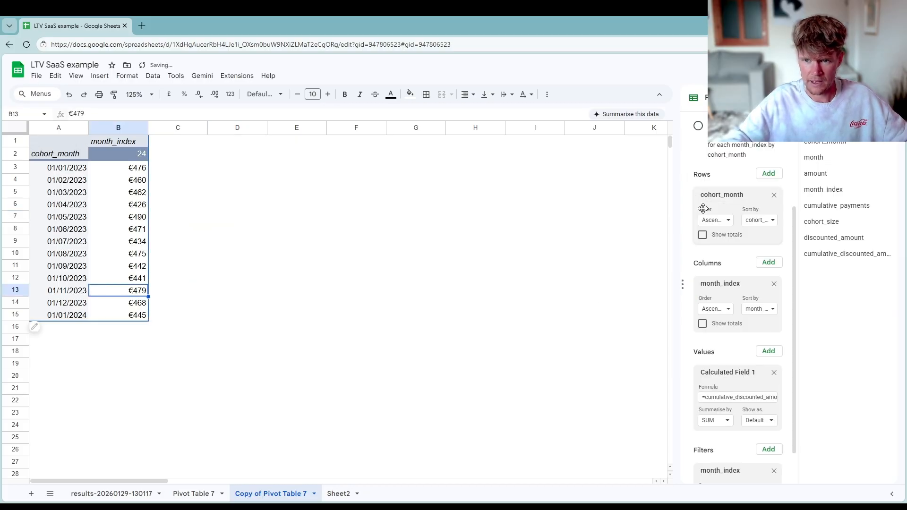
left_click(703, 235)
left_click(159, 360)
left_click(141, 329)
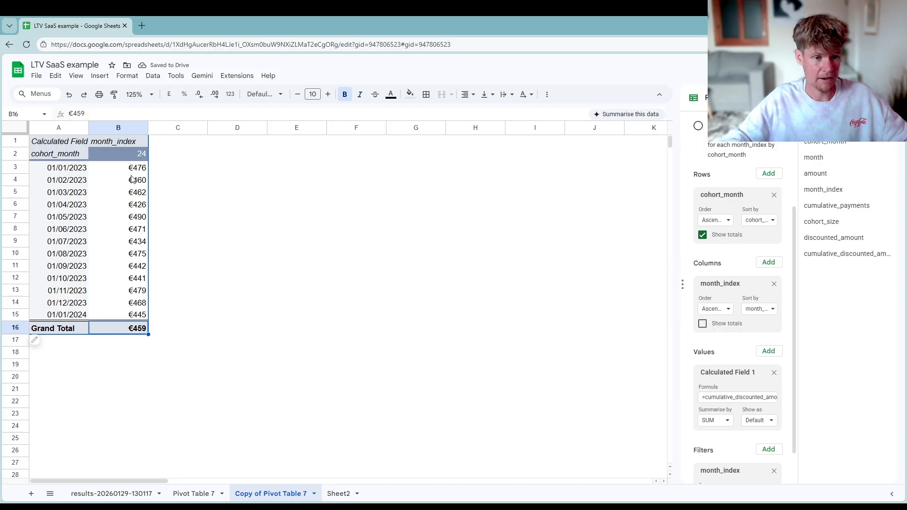
left_click_drag(129, 167, 130, 306)
left_click(160, 328)
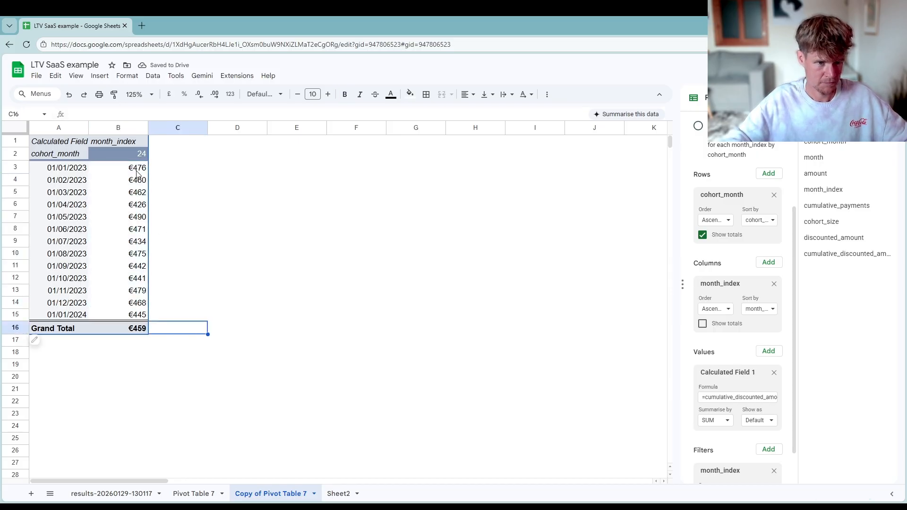
left_click_drag(127, 173, 129, 312)
left_click(190, 290)
Step: Insert a column chart of the month 24 values by cohort from A2:B15 and place it beside the pivot table
left_click_drag(54, 157, 132, 315)
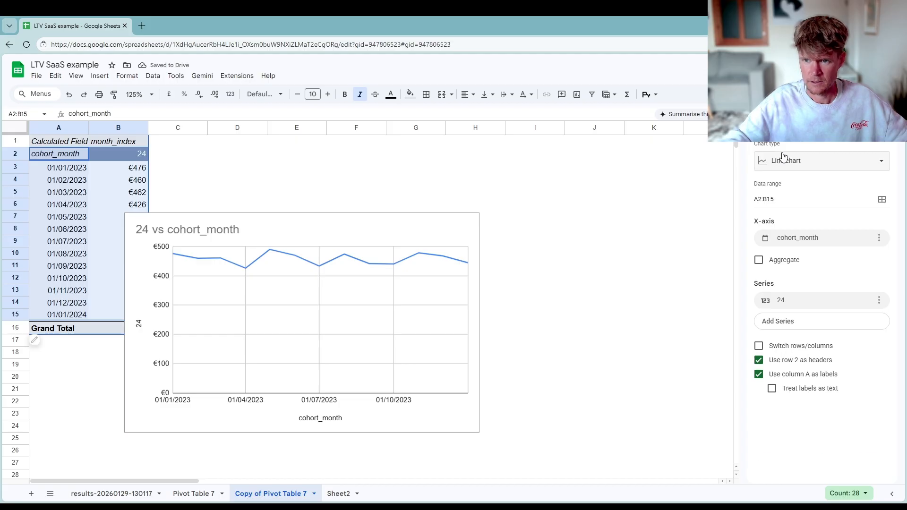
left_click(784, 158)
left_click(778, 244)
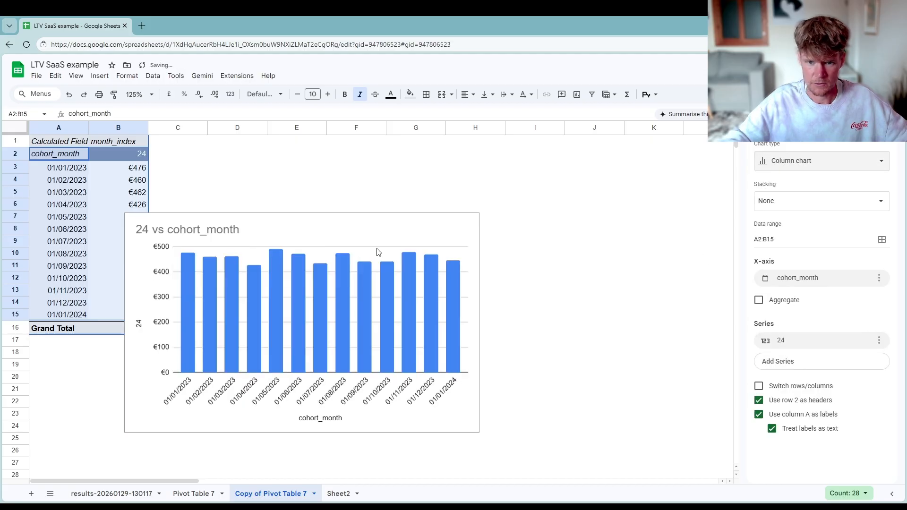
left_click_drag(344, 225, 371, 192)
left_click(584, 230)
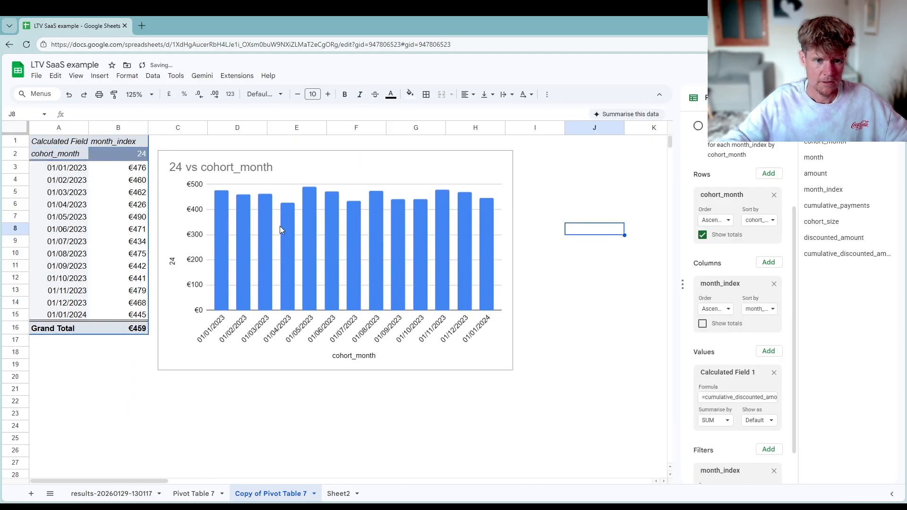
left_click(286, 215)
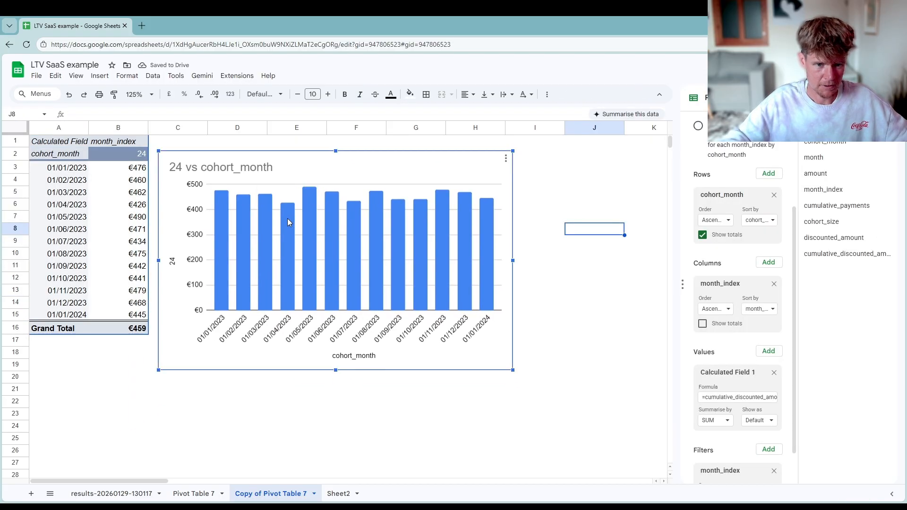